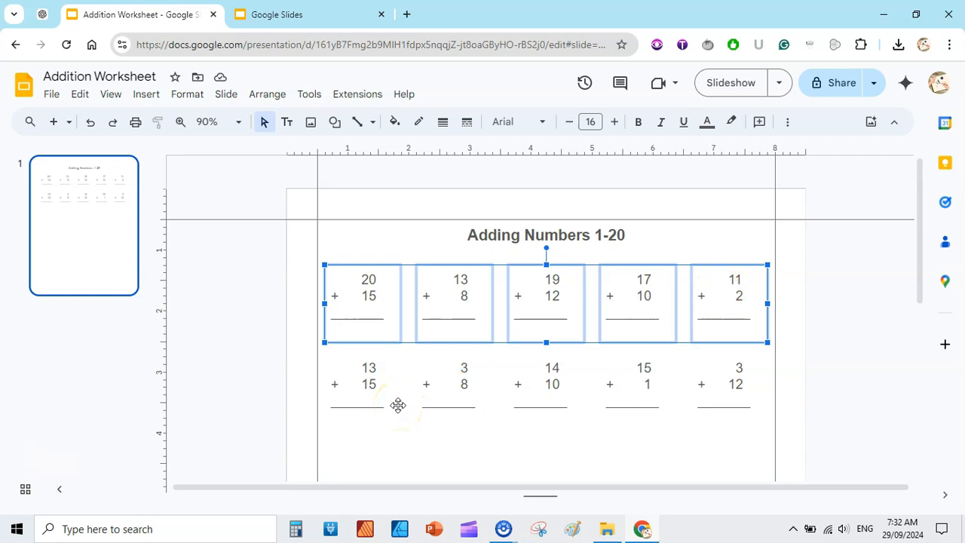
pyautogui.moveTo(920, 260); pyautogui.dragTo(883, 224)
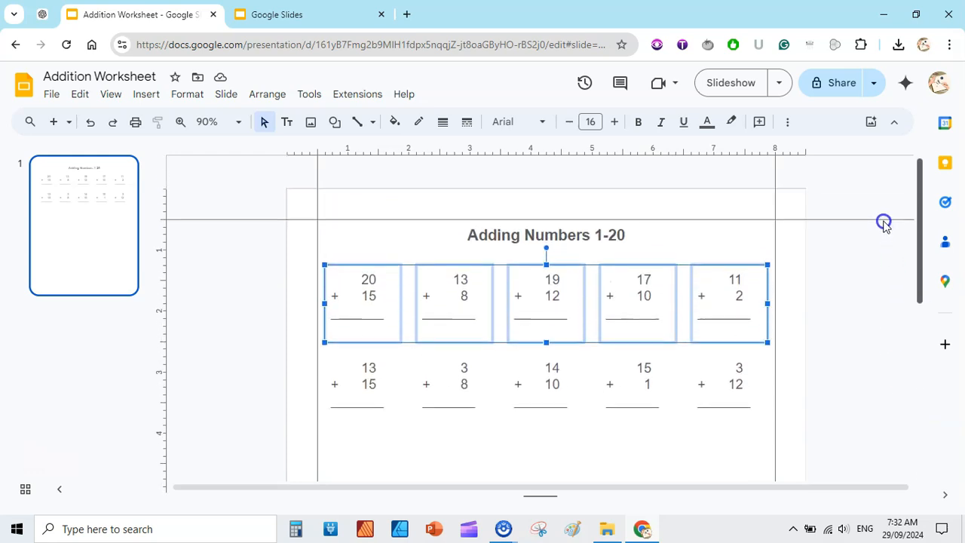
pyautogui.click(845, 291)
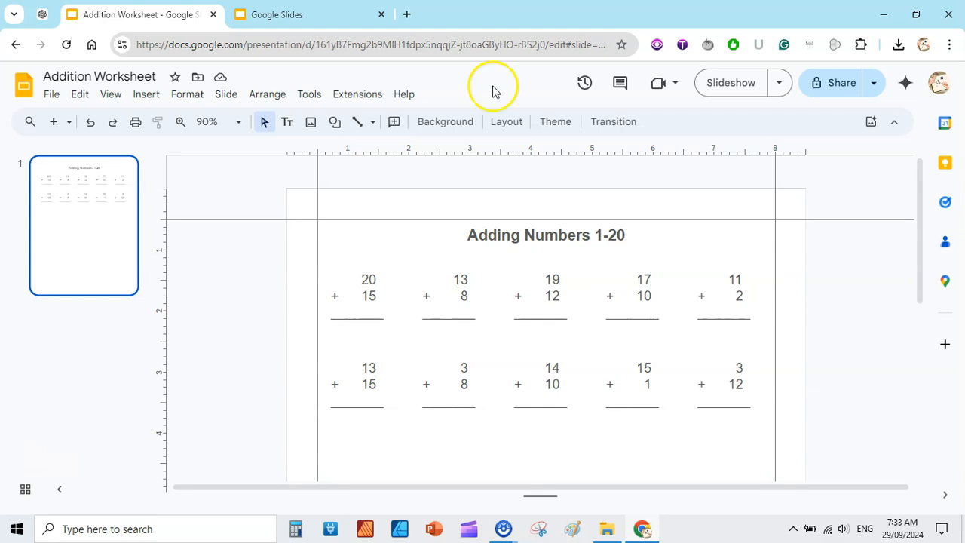
# Step: Create a blank presentation from the Slides home page and name it "Addition Worksheet 1-20"
pyautogui.click(286, 14)
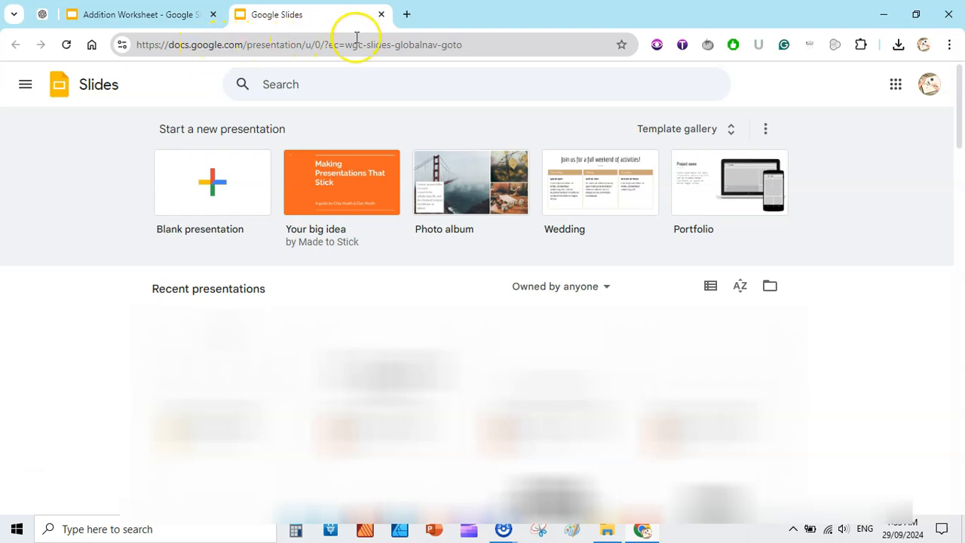
pyautogui.click(405, 15)
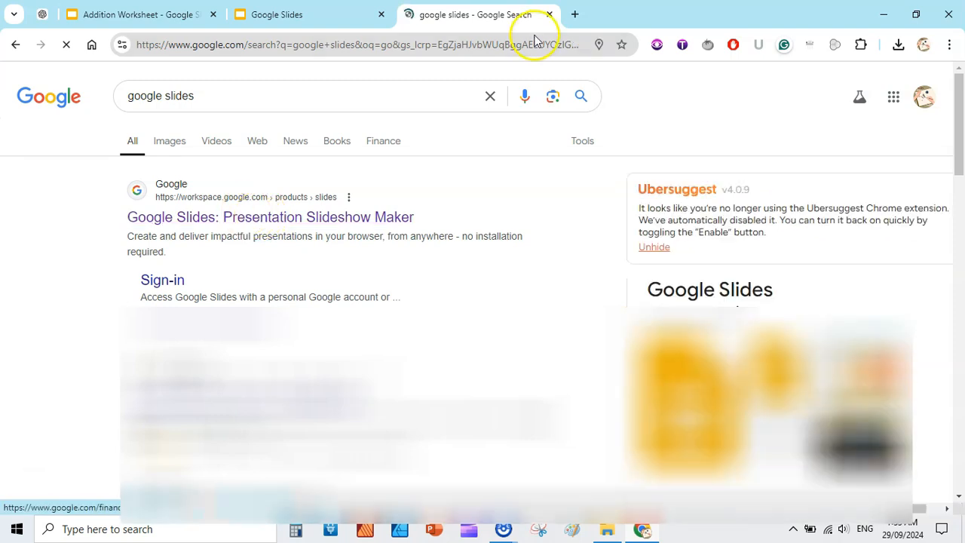
pyautogui.click(549, 15)
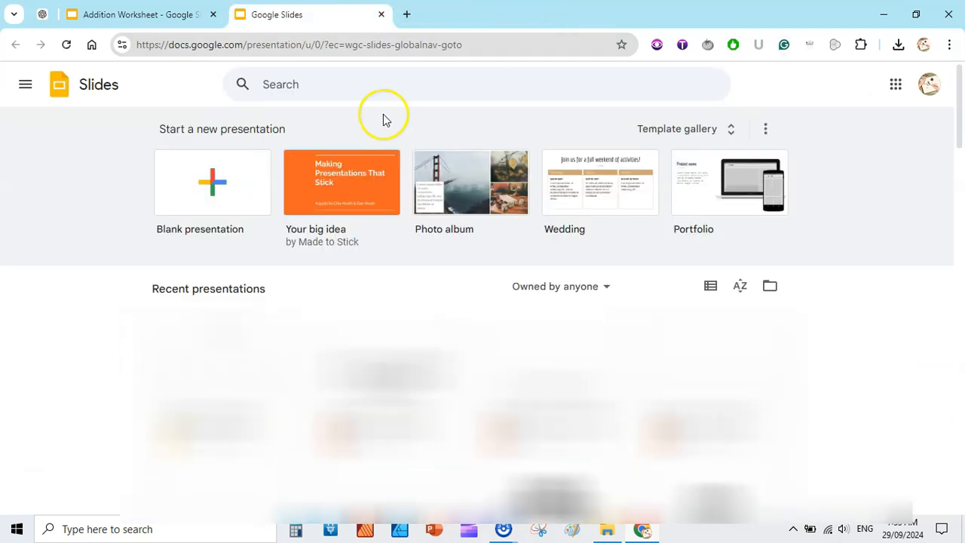
pyautogui.click(233, 186)
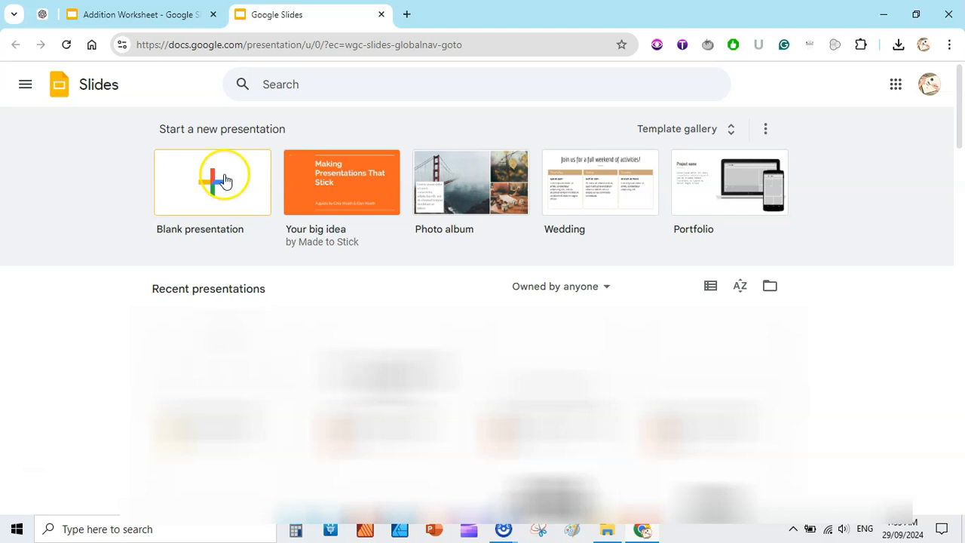
pyautogui.write('A')
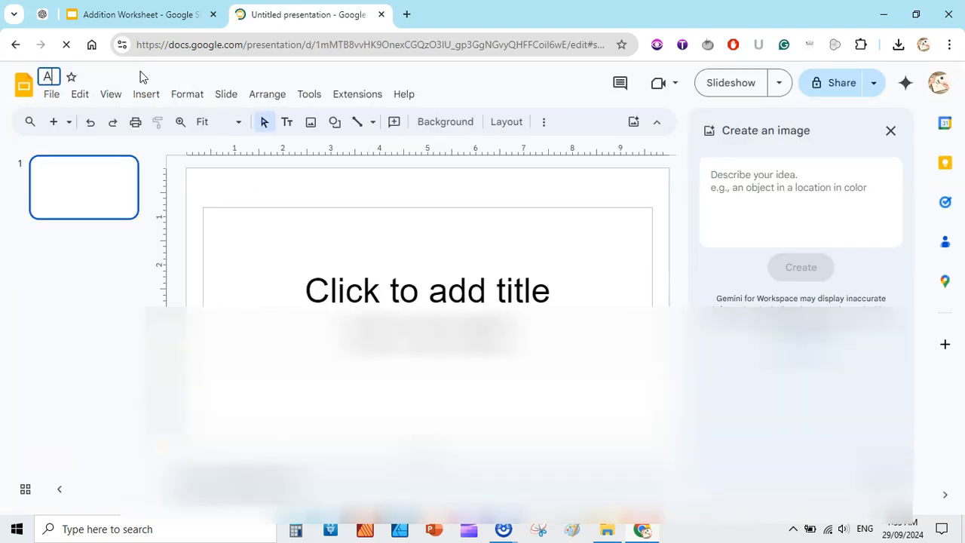
pyautogui.write('ddition Worksheet 1-20')
pyautogui.press('Return')
# Step: Delete the title and subtitle placeholders and set the page to a custom portrait size of 8.5 by 11 inches
pyautogui.click(653, 187)
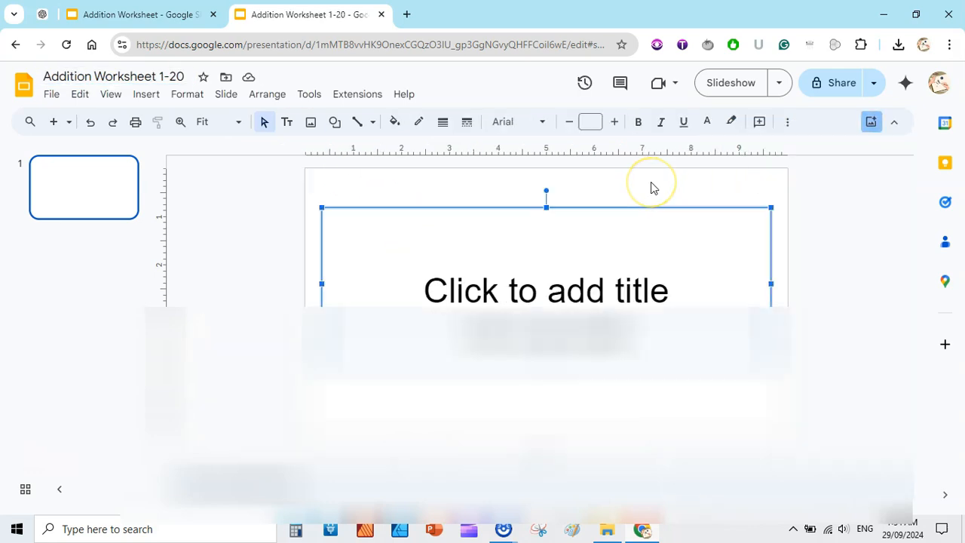
pyautogui.press('Delete')
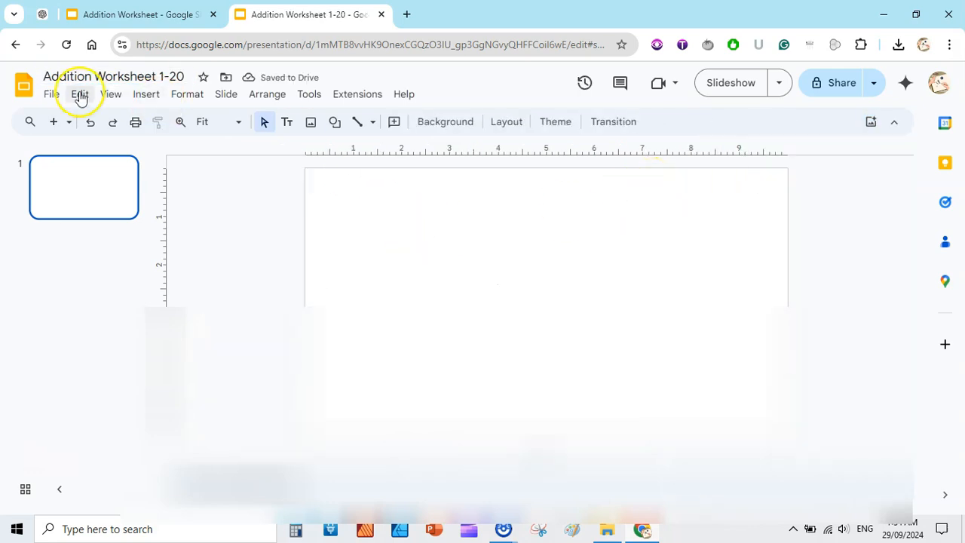
pyautogui.click(51, 94)
pyautogui.moveTo(249, 245)
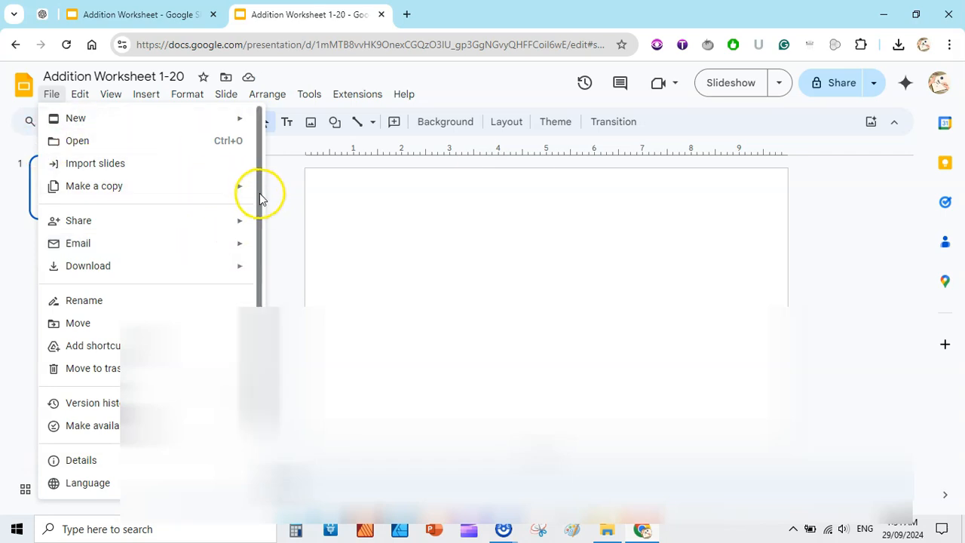
pyautogui.moveTo(259, 193); pyautogui.dragTo(265, 377)
pyautogui.click(159, 437)
pyautogui.click(427, 329)
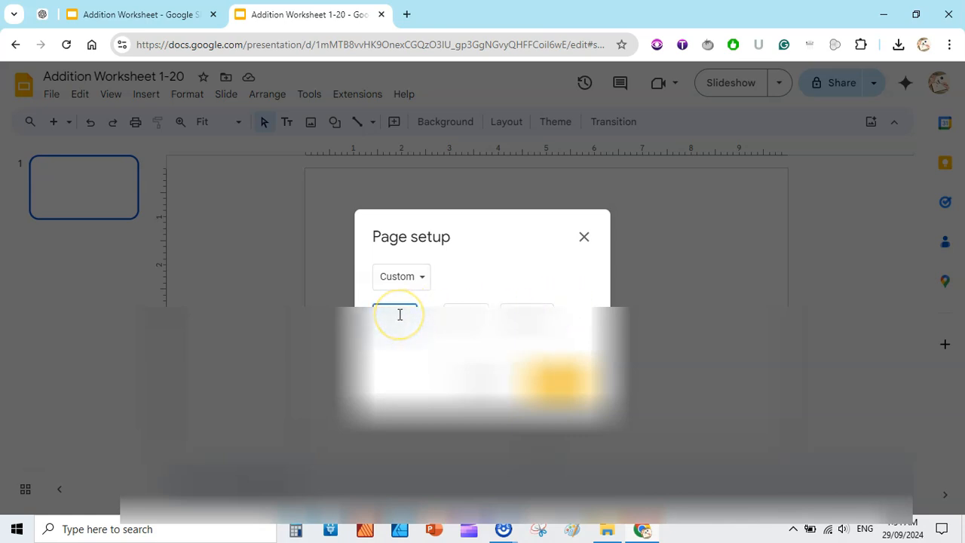
pyautogui.click(474, 313)
pyautogui.click(575, 391)
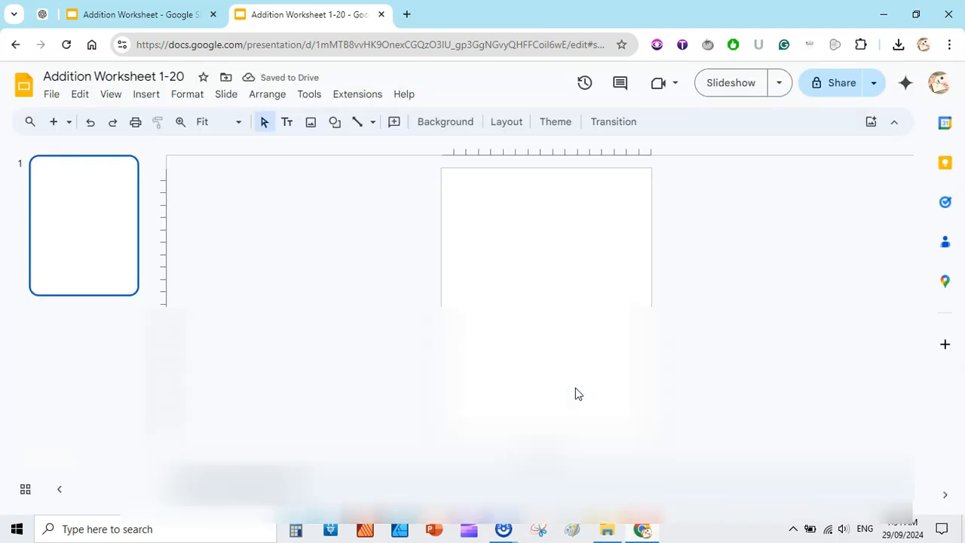
pyautogui.click(237, 127)
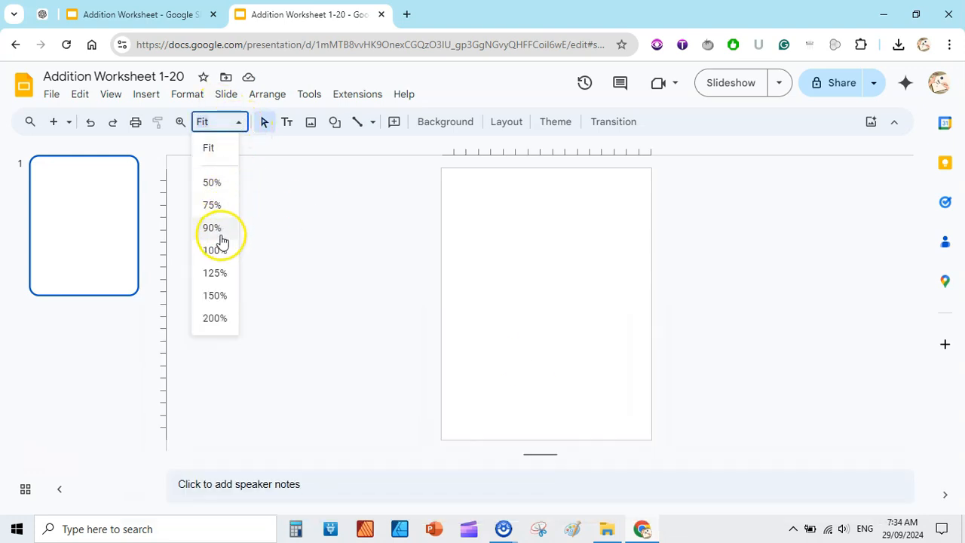
pyautogui.click(218, 205)
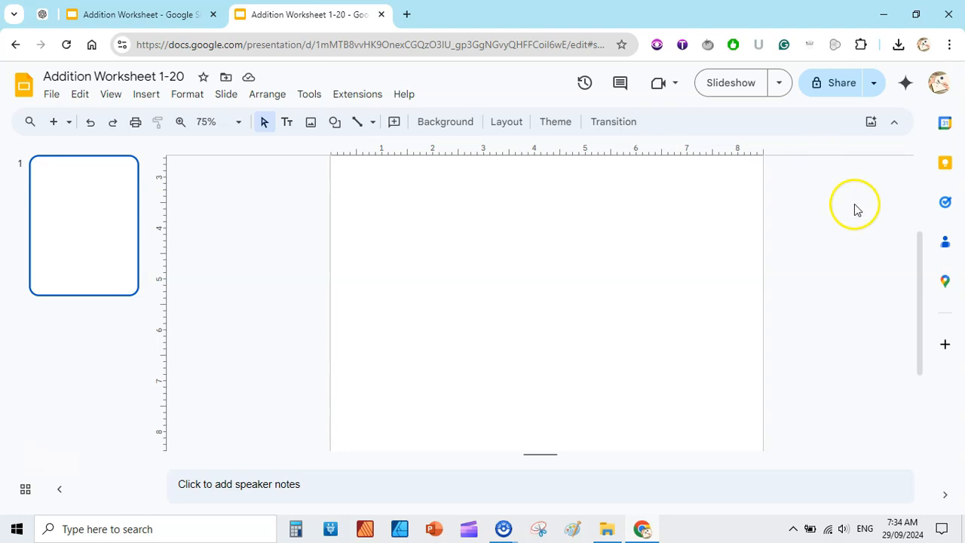
pyautogui.moveTo(918, 254); pyautogui.dragTo(902, 184)
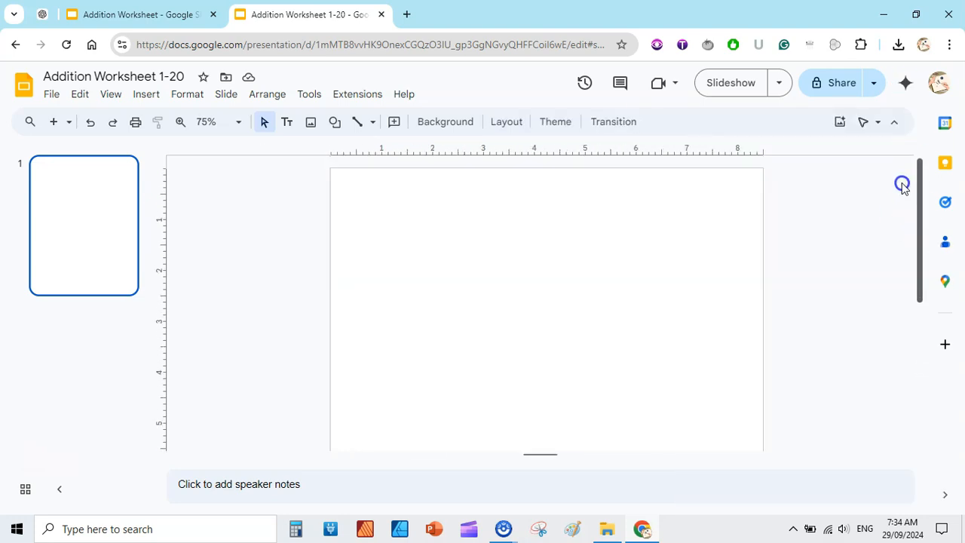
pyautogui.click(238, 122)
pyautogui.click(226, 154)
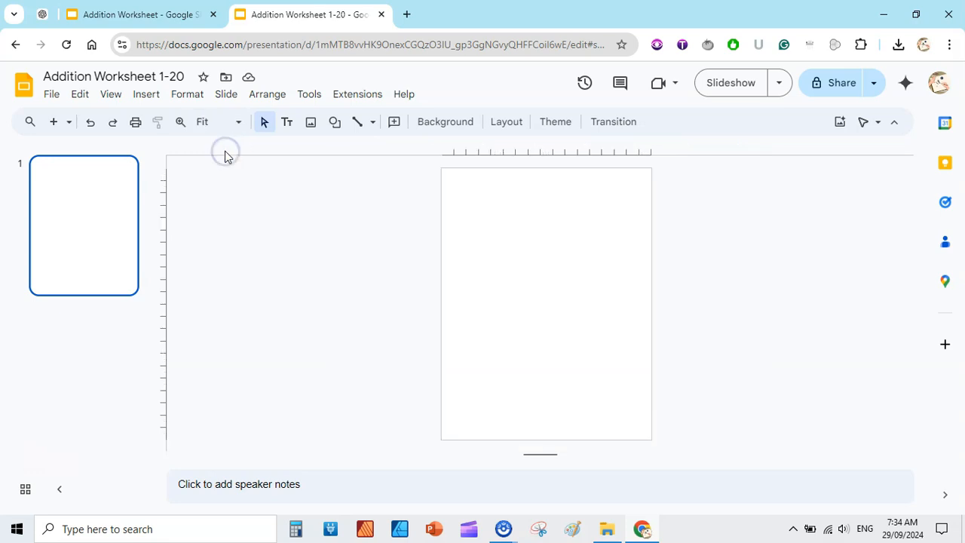
pyautogui.click(895, 123)
pyautogui.hotkey('ctrl', 'shift', 'f')
# Step: Show the guides and place vertical guides about 0.5 inch inside the page's left and right edges
pyautogui.click(111, 94)
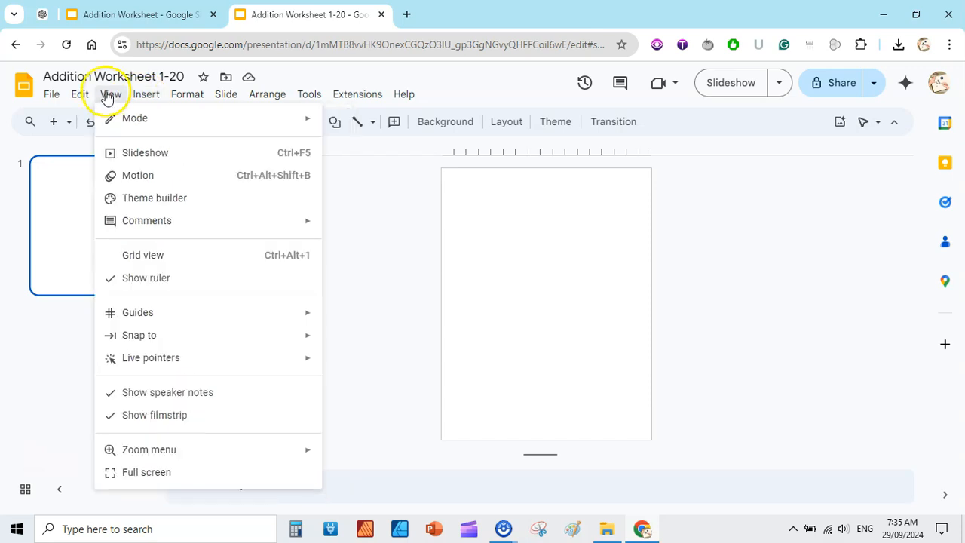
pyautogui.moveTo(167, 319)
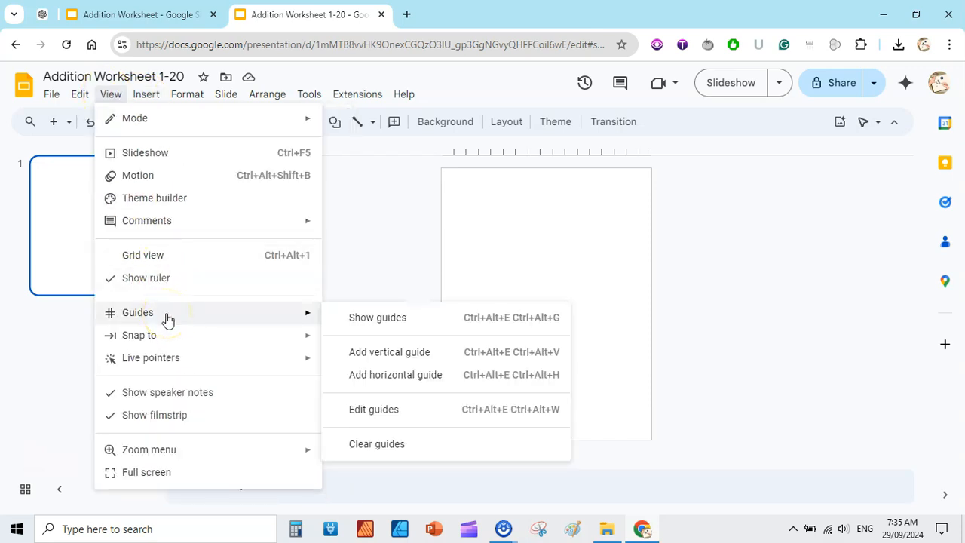
pyautogui.click(423, 317)
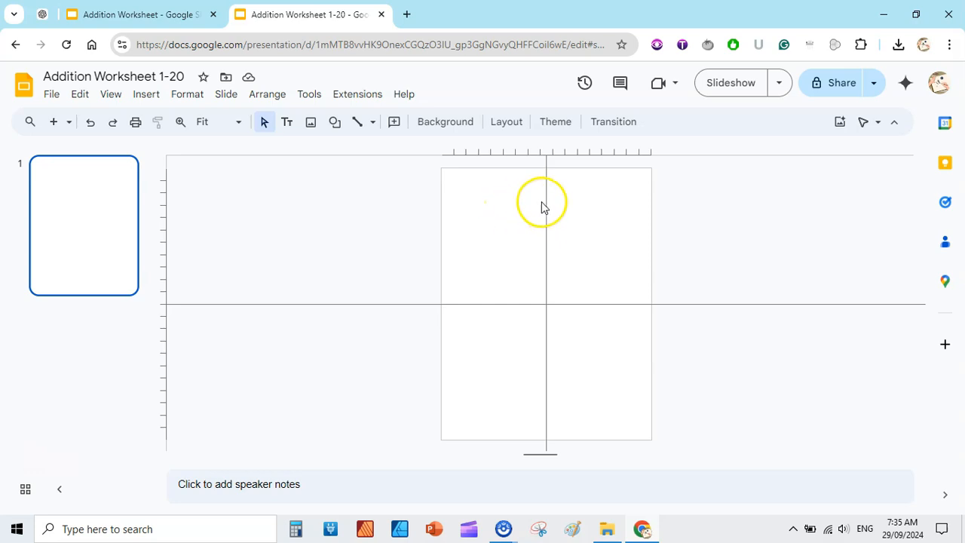
pyautogui.moveTo(546, 199); pyautogui.dragTo(452, 205)
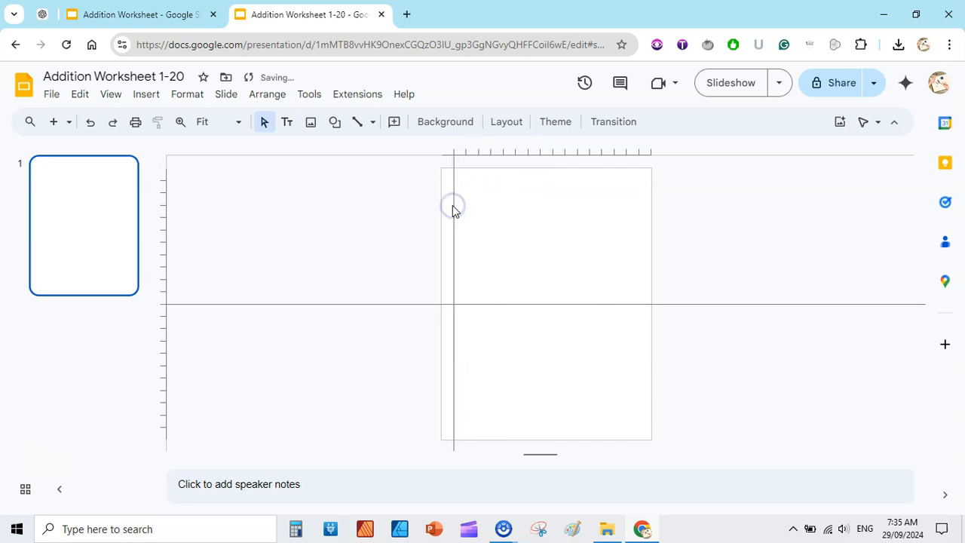
pyautogui.press('ctrl')
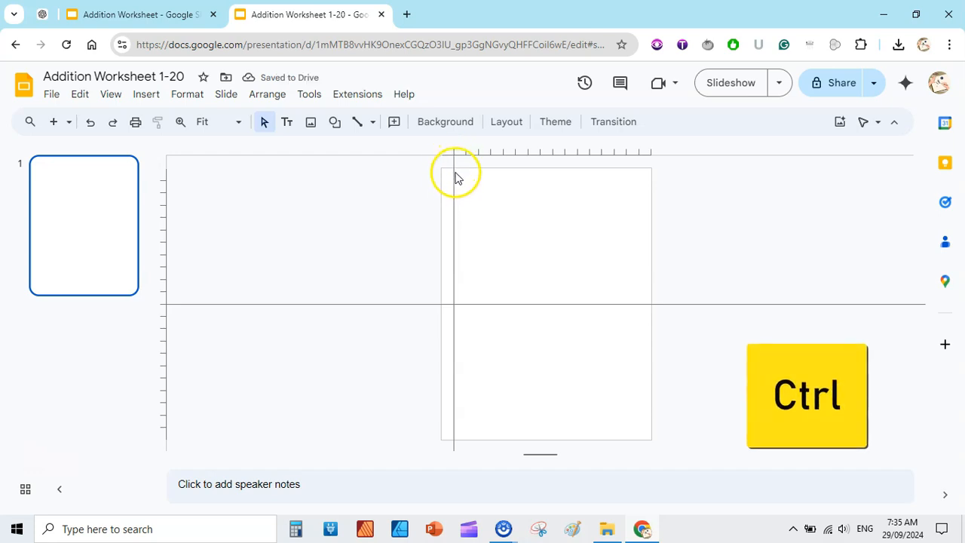
pyautogui.moveTo(453, 195); pyautogui.dragTo(637, 189)
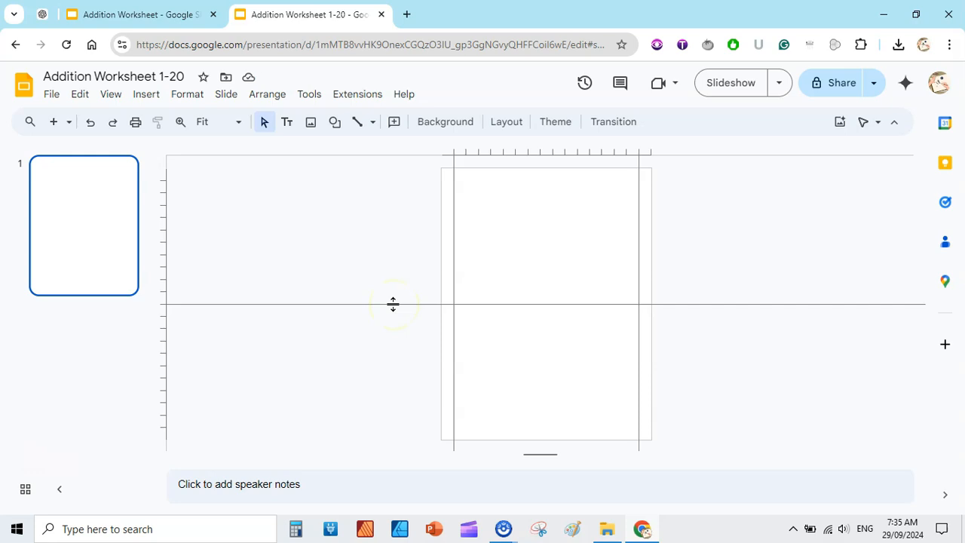
# Step: Place horizontal guides about 0.5 inch inside the page's top and bottom edges
pyautogui.moveTo(393, 304); pyautogui.dragTo(384, 180)
pyautogui.moveTo(382, 304); pyautogui.dragTo(383, 427)
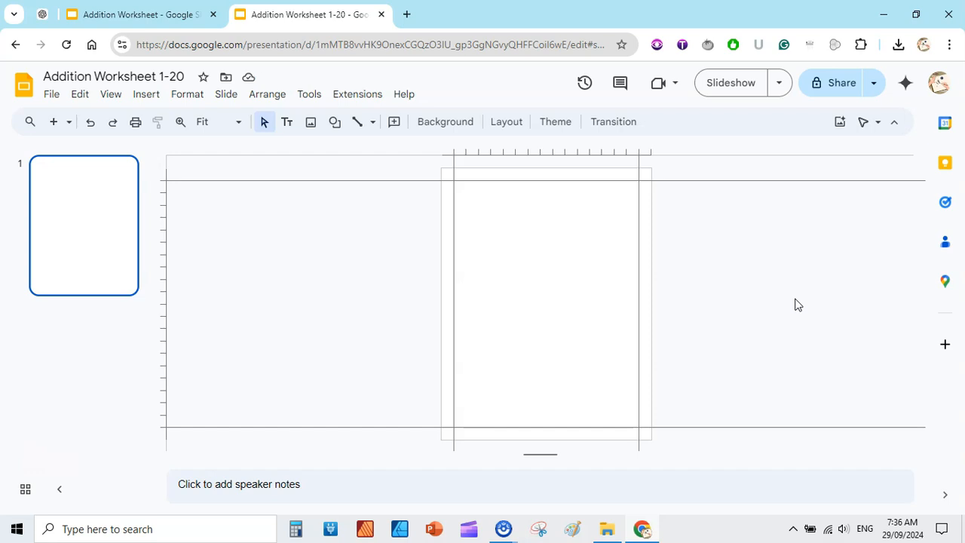
pyautogui.click(464, 236)
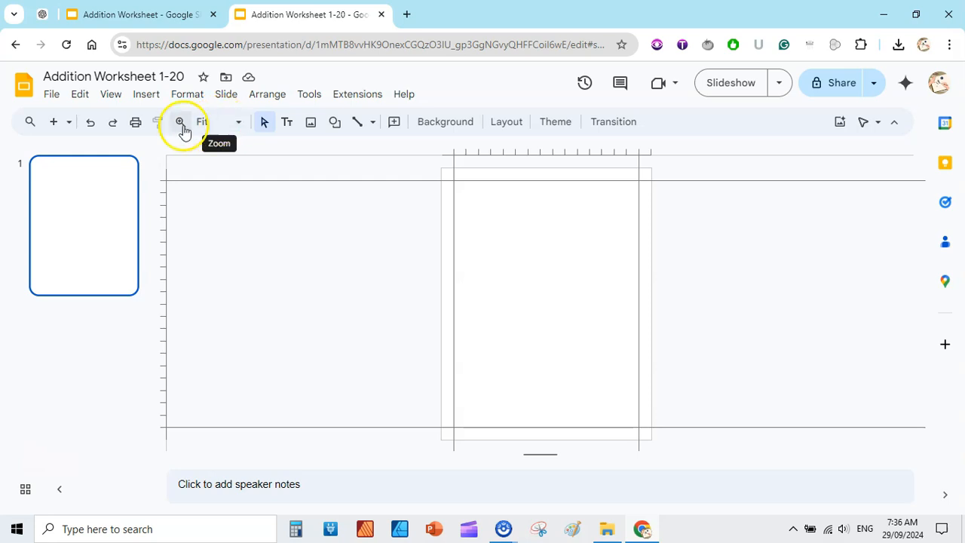
# Step: Insert a text box about 1.9 by 1.1 inches just inside the page's upper-left margin guides, working at 100% zoom in full screen
pyautogui.click(236, 122)
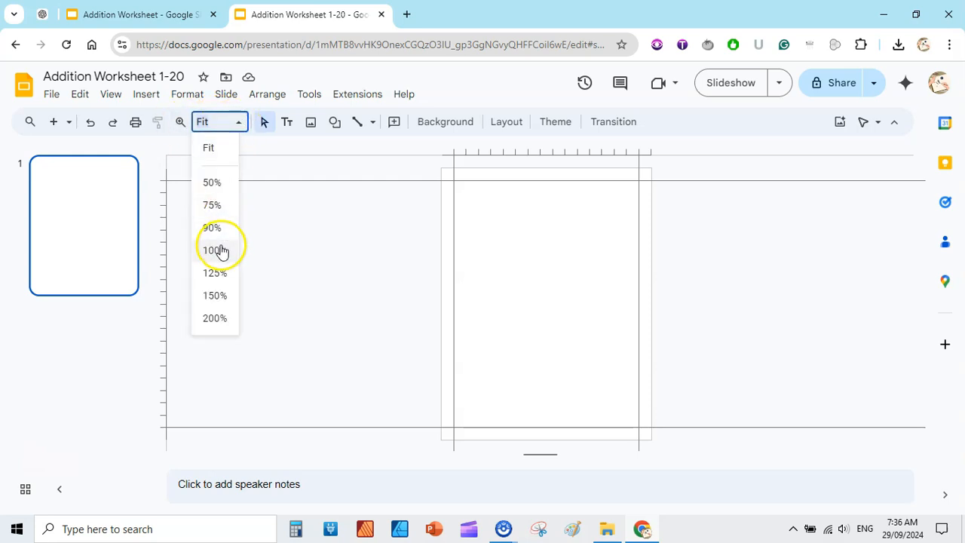
pyautogui.click(221, 248)
pyautogui.moveTo(920, 284); pyautogui.dragTo(904, 179)
pyautogui.press('F11')
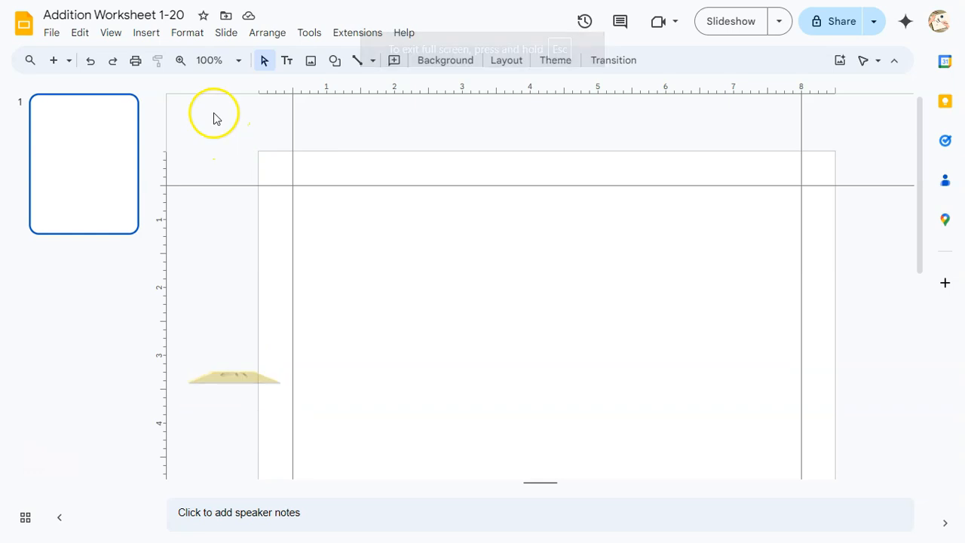
pyautogui.click(140, 36)
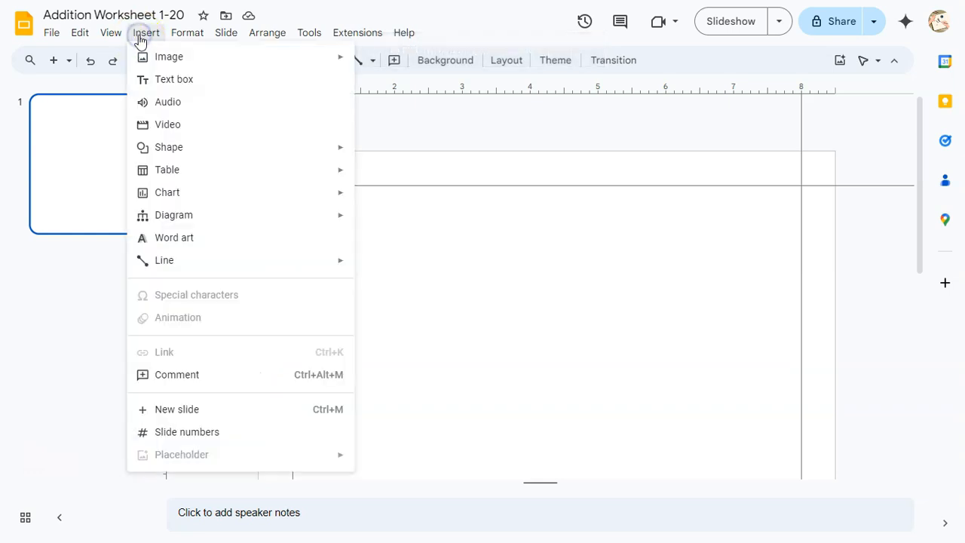
pyautogui.click(181, 81)
pyautogui.moveTo(307, 193); pyautogui.dragTo(437, 268)
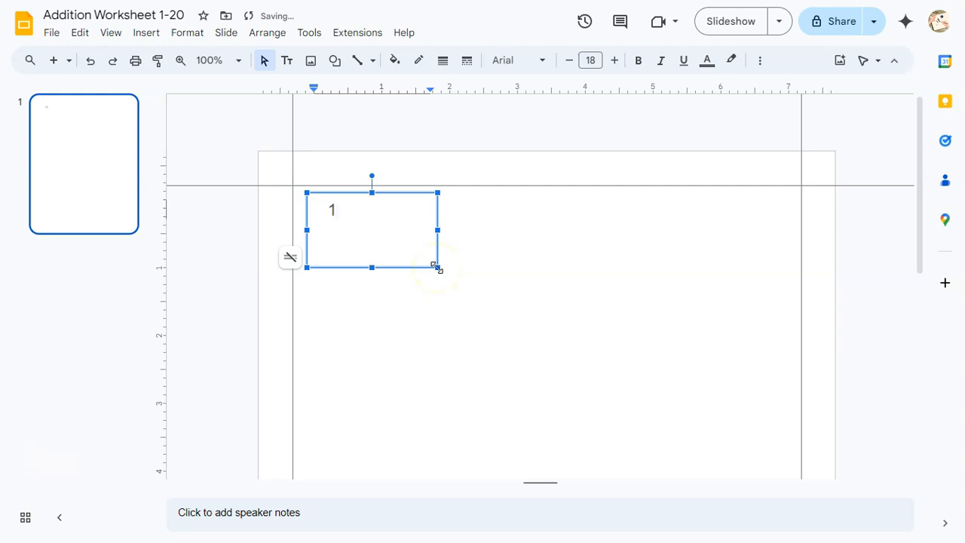
# Step: Enter 15 with "+ 9" on the line below in the text box, spacing the numbers to align by their last digits
pyautogui.write('15')
pyautogui.press('Return')
pyautogui.write('+')
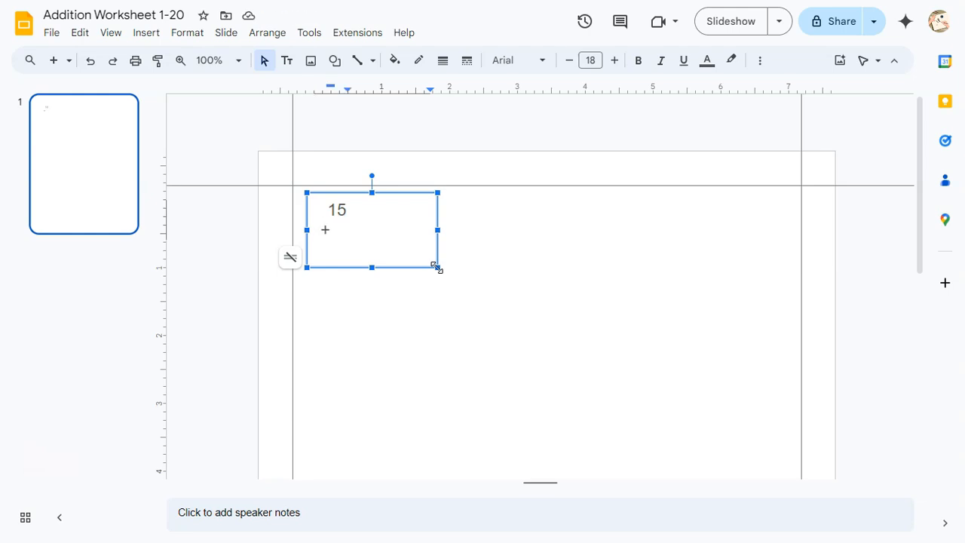
pyautogui.write('   9')
pyautogui.click(328, 210)
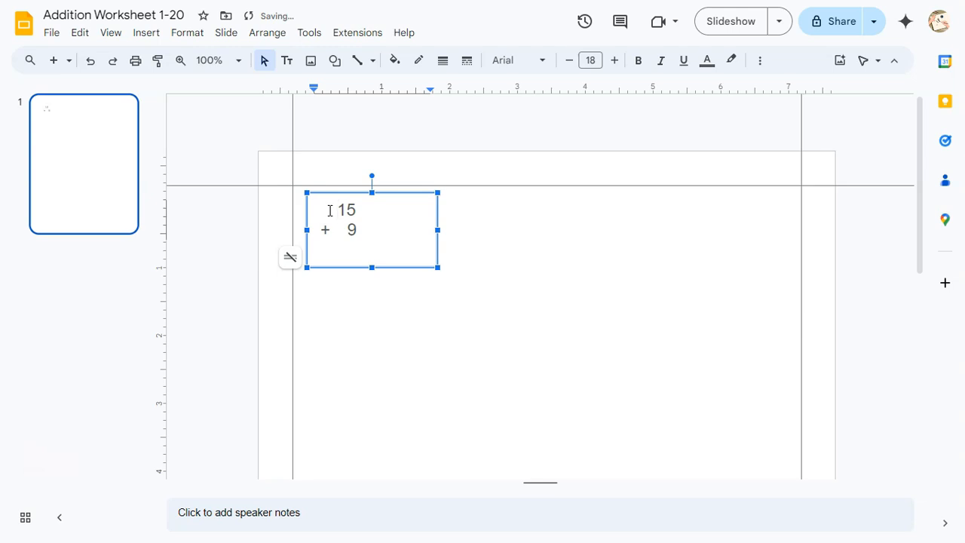
# Step: Add an answer line of underscores beneath "+ 9" in the addition problem
pyautogui.click(380, 231)
pyautogui.press('Left')
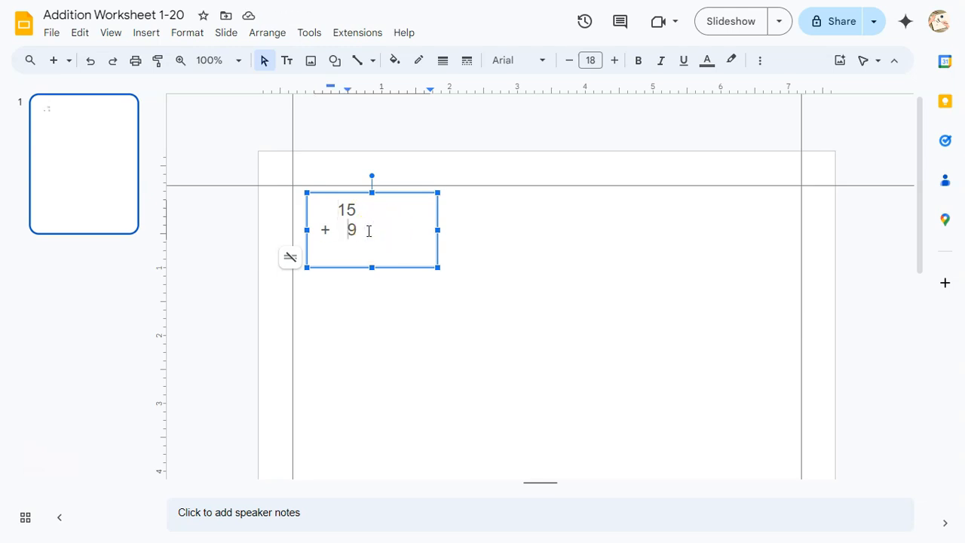
pyautogui.press('Return')
pyautogui.write('+')
pyautogui.press('BackSpace')
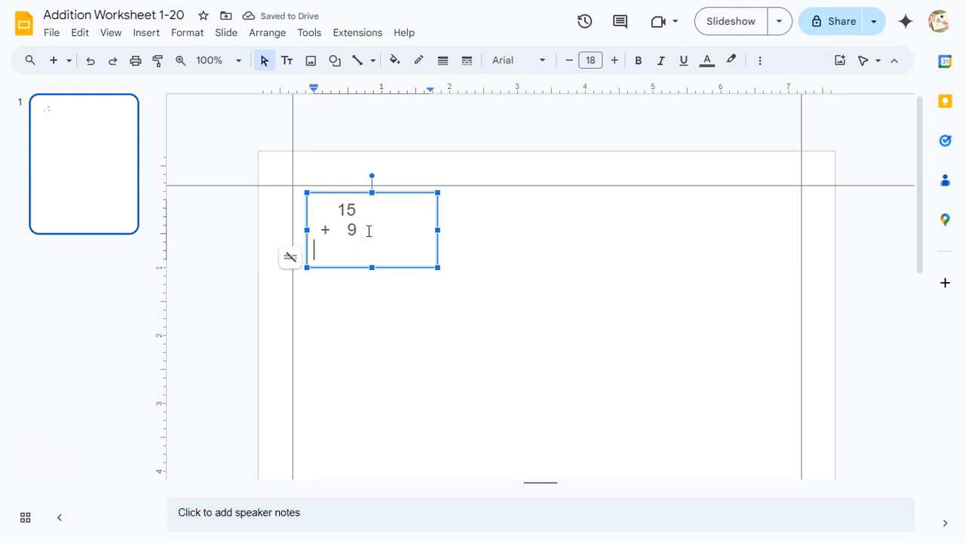
pyautogui.write('______')
pyautogui.click(356, 232)
pyautogui.click(345, 242)
pyautogui.press('BackSpace')
pyautogui.write('_')
pyautogui.click(399, 323)
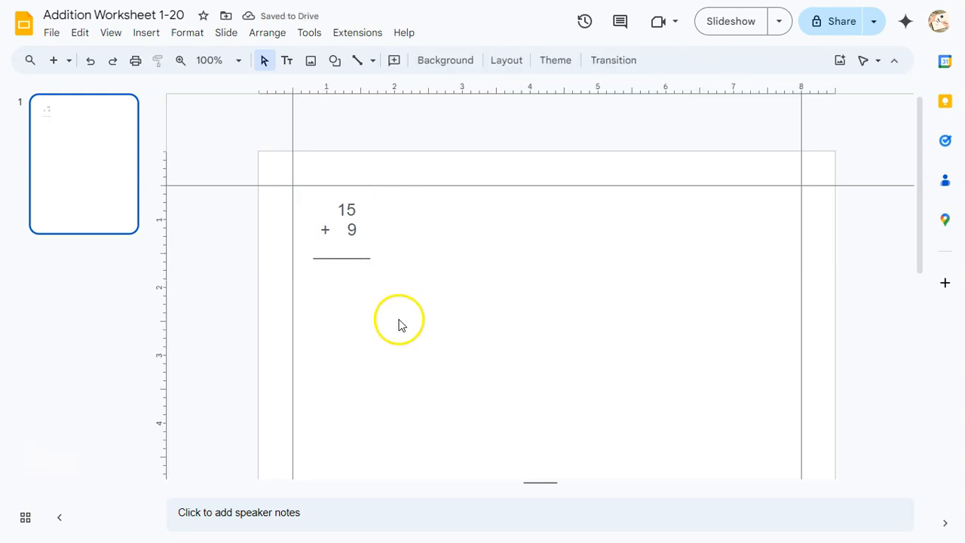
# Step: Narrow the addition problem's text box to about 1.2 inches wide and set its font size to 16
pyautogui.click(345, 209)
pyautogui.moveTo(437, 227); pyautogui.dragTo(387, 230)
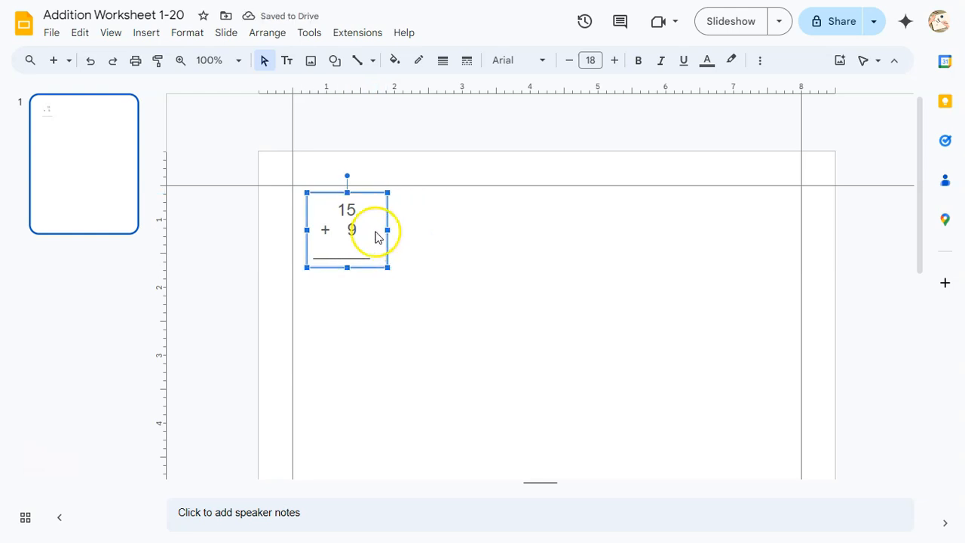
pyautogui.click(569, 61)
pyautogui.click(570, 61)
# Step: Adjust the spaces before the numbers in the addition problem so that 15 and 9 line up by their last digits
pyautogui.click(346, 217)
pyautogui.press('BackSpace')
pyautogui.press('BackSpace')
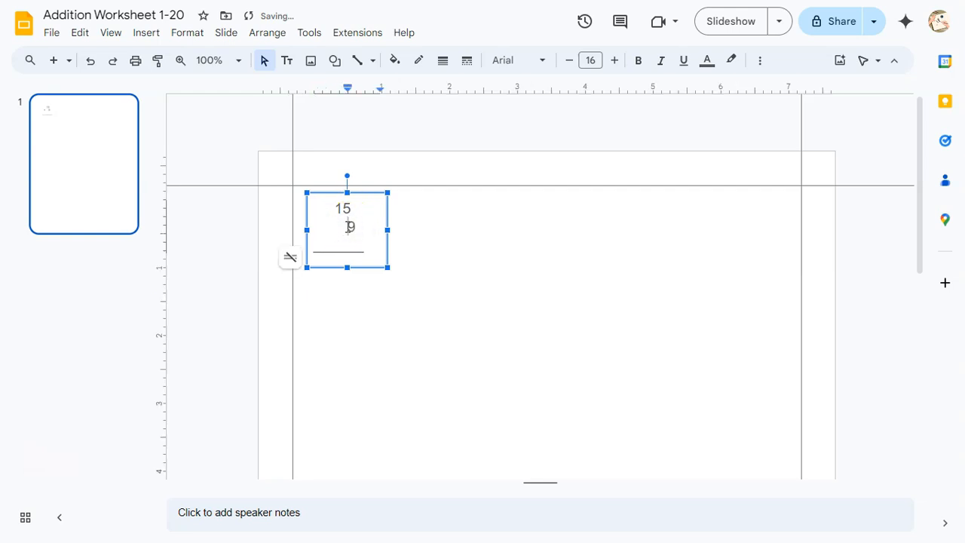
pyautogui.click(347, 217)
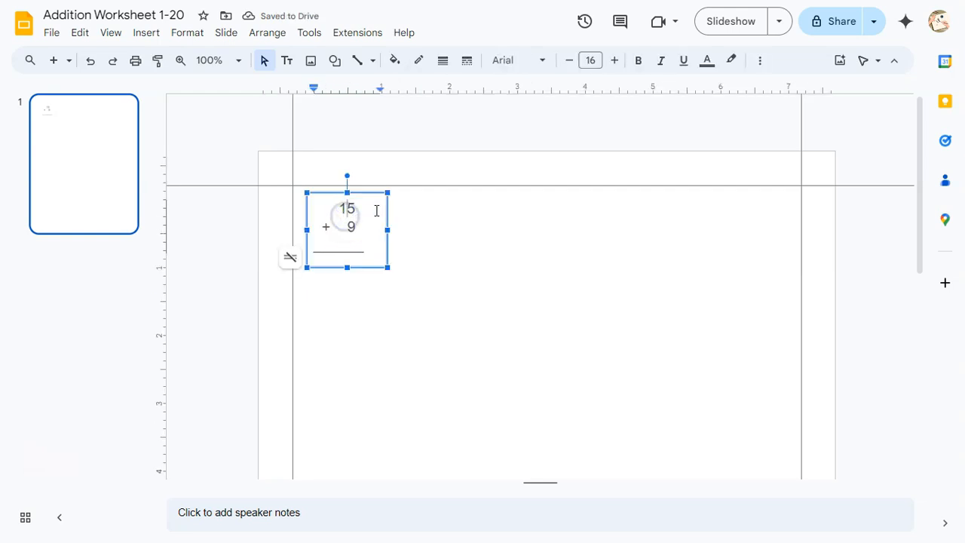
pyautogui.click(380, 217)
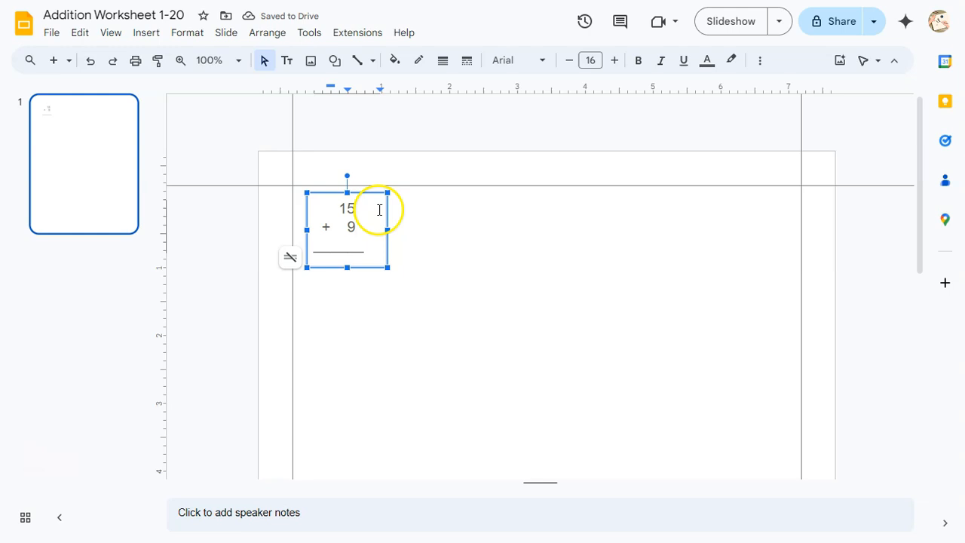
pyautogui.click(442, 243)
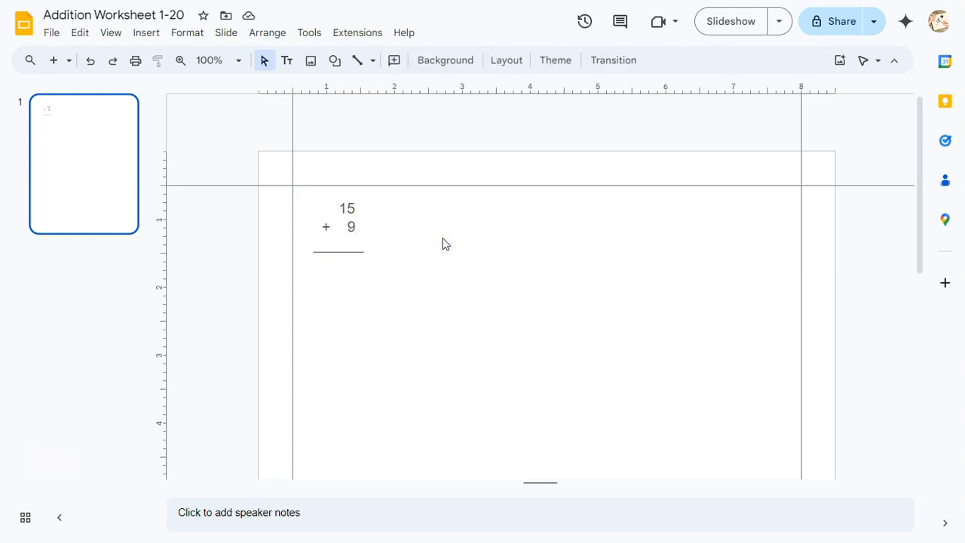
# Step: Duplicate the 15 + 9 problem, place the copy to its right, and change its numbers to 12 + 3
pyautogui.click(362, 199)
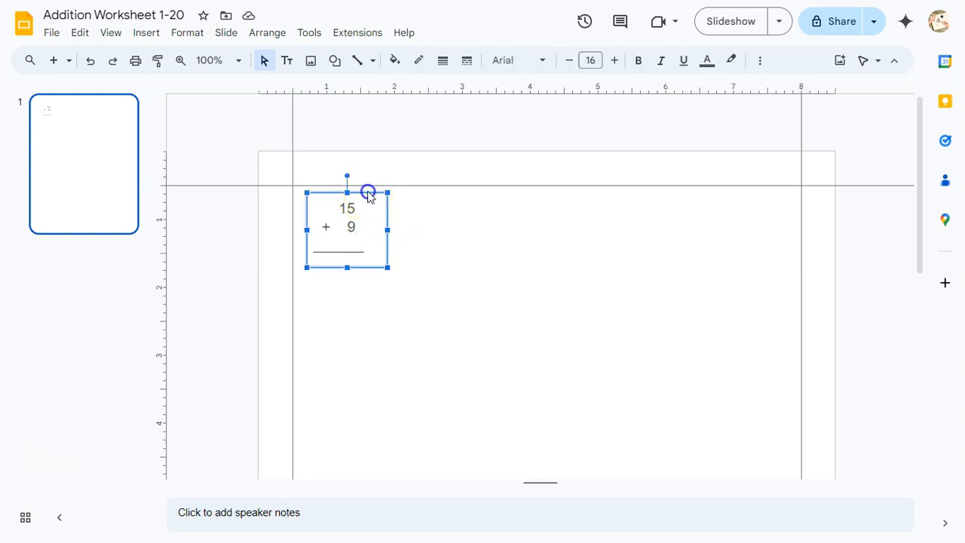
pyautogui.hotkey('ctrl', 'd')
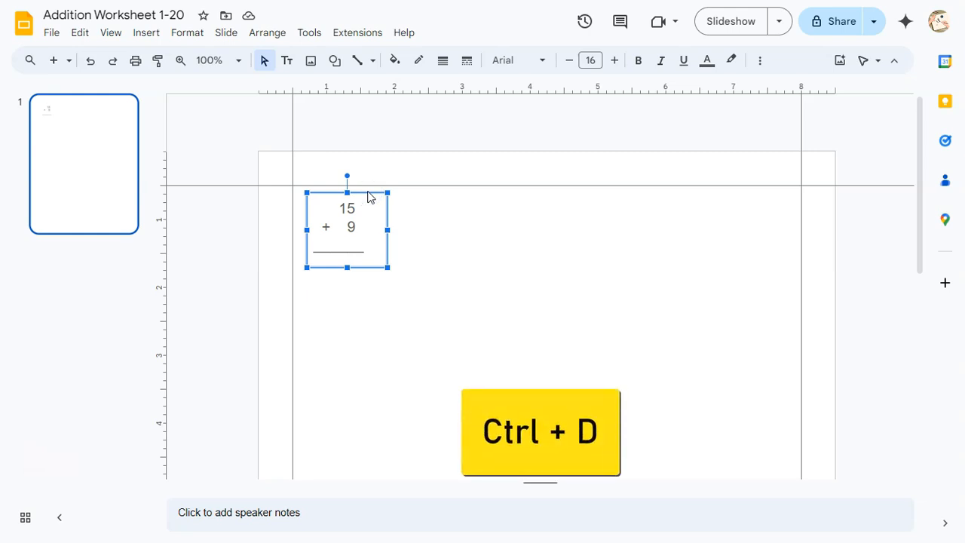
pyautogui.click(374, 203)
pyautogui.moveTo(375, 203); pyautogui.dragTo(460, 197)
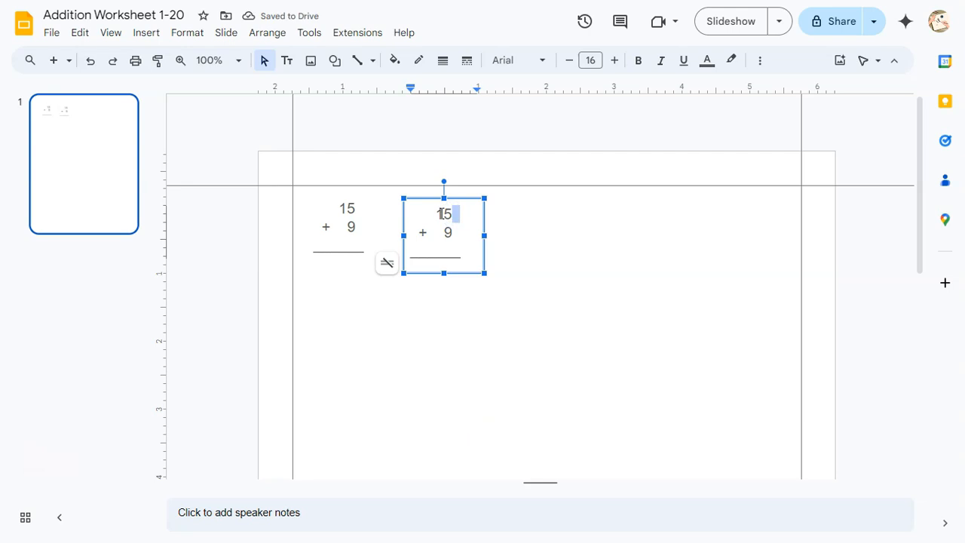
pyautogui.doubleClick(446, 213)
pyautogui.write('12')
pyautogui.doubleClick(448, 232)
pyautogui.press('BackSpace')
pyautogui.write('3')
# Step: Duplicate the 12 + 3 problem, place the copy to its right, and change its numbers to 8 + 5
pyautogui.click(463, 198)
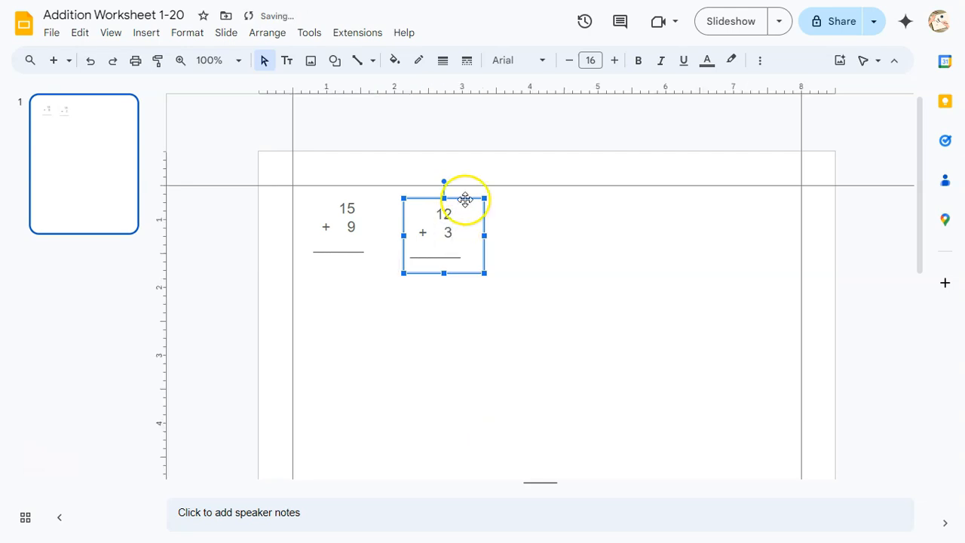
pyautogui.hotkey('ctrl', 'd')
pyautogui.moveTo(470, 209); pyautogui.dragTo(563, 196)
pyautogui.doubleClick(568, 217)
pyautogui.press('BackSpace')
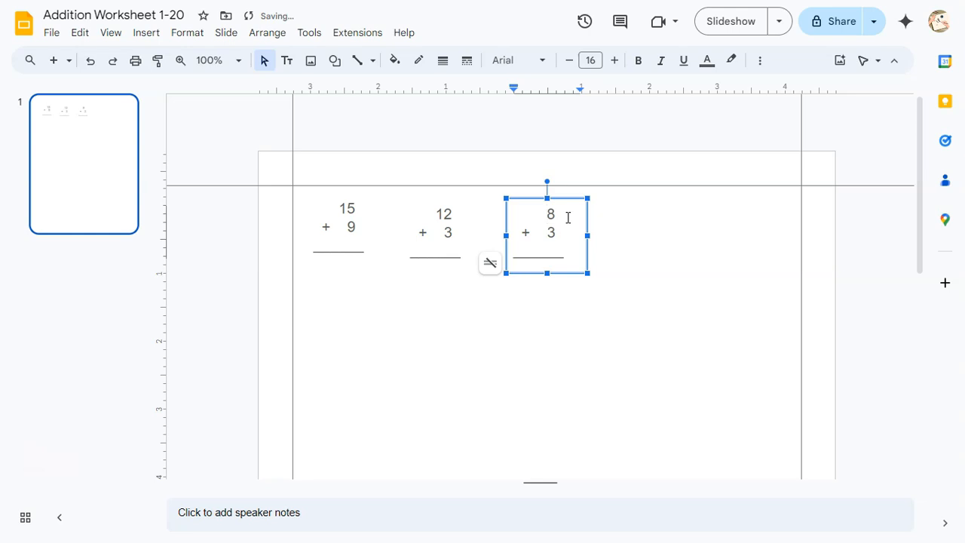
pyautogui.write('8')
pyautogui.doubleClick(551, 232)
pyautogui.press('BackSpace')
pyautogui.write('5')
# Step: Duplicate the 8 + 5 problem, place the copy to its right, and change its numbers to 18 + 15
pyautogui.click(565, 198)
pyautogui.moveTo(566, 204); pyautogui.dragTo(653, 189)
pyautogui.click(641, 209)
pyautogui.write('1')
pyautogui.click(638, 226)
pyautogui.write('1')
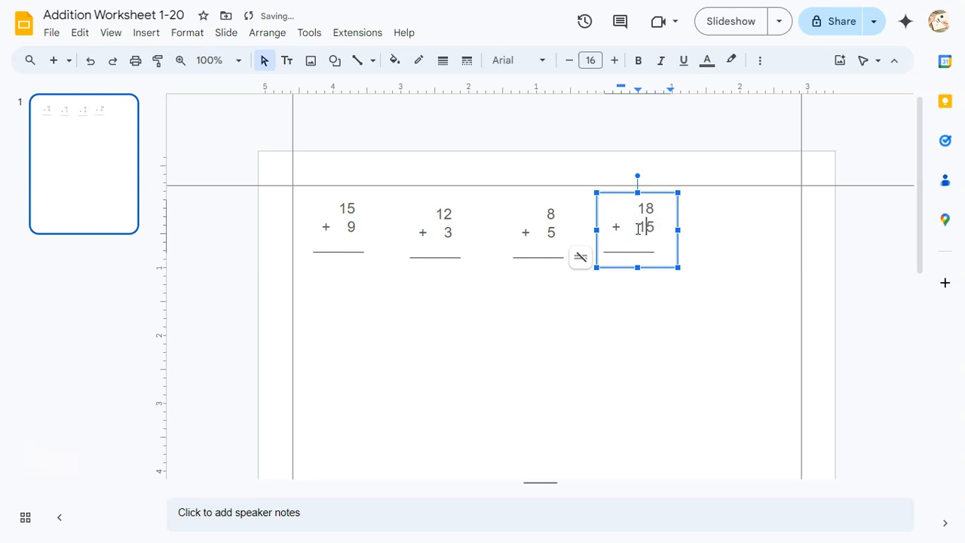
# Step: Duplicate the 18 + 15 problem just inside the right margin guide and change its numbers to 1 + 5, aligned by their last digits
pyautogui.click(659, 212)
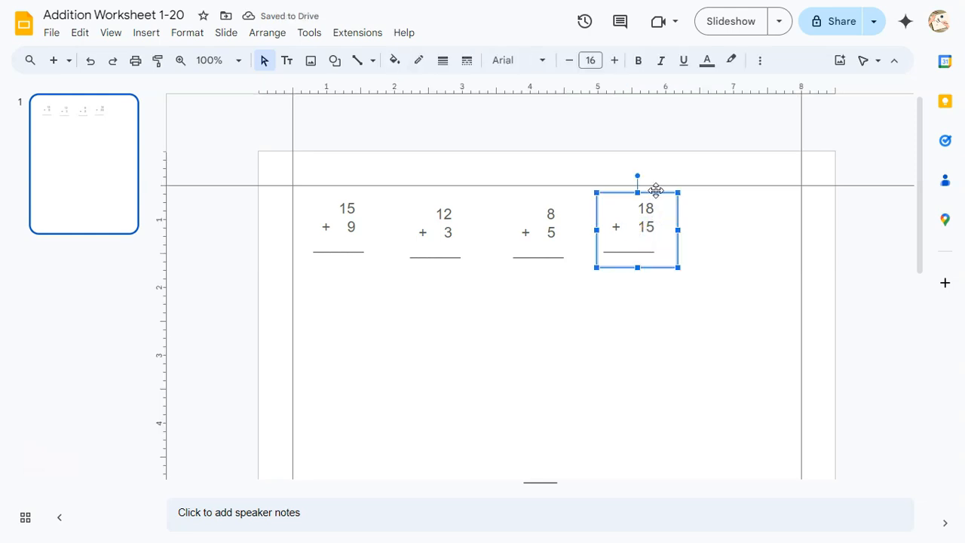
pyautogui.hotkey('ctrl', 'd')
pyautogui.moveTo(662, 197); pyautogui.dragTo(765, 190)
pyautogui.click(758, 207)
pyautogui.press('Delete')
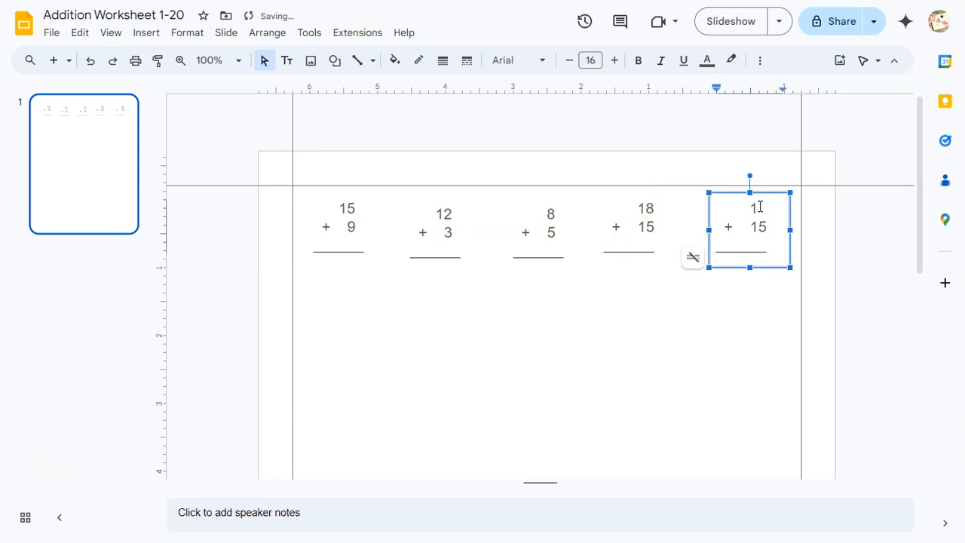
pyautogui.click(758, 228)
pyautogui.press('BackSpace')
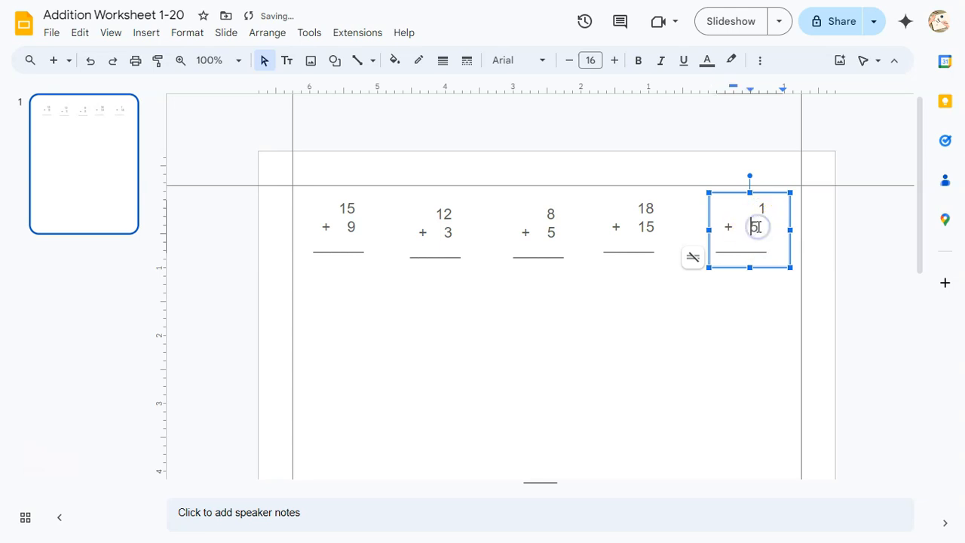
pyautogui.click(754, 330)
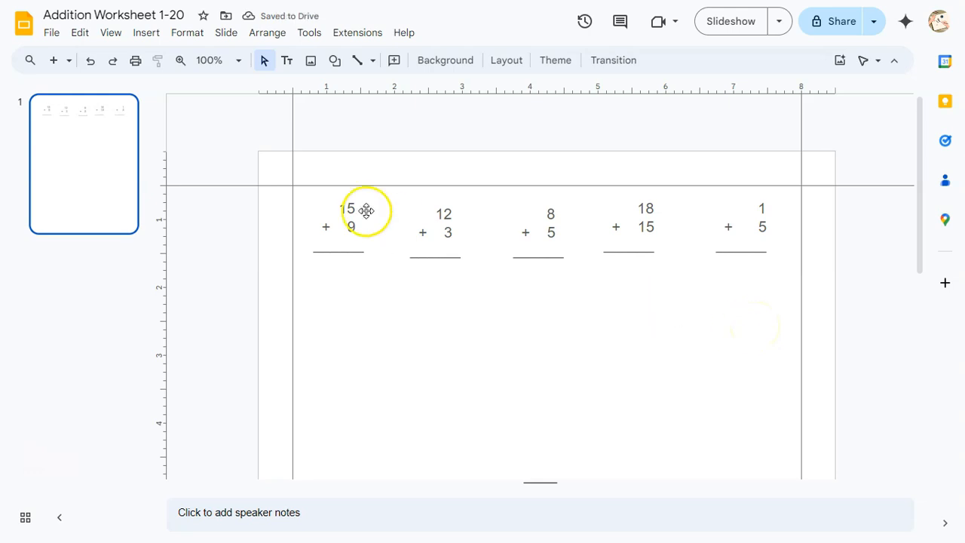
# Step: Align all five addition problems by their middles and distribute them horizontally
pyautogui.moveTo(240, 134); pyautogui.dragTo(868, 292)
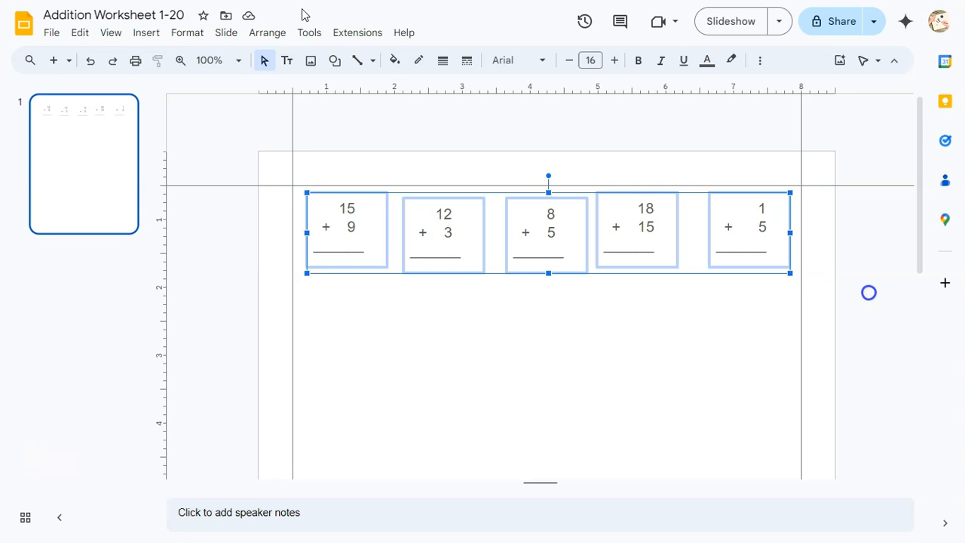
pyautogui.click(267, 32)
pyautogui.moveTo(314, 83)
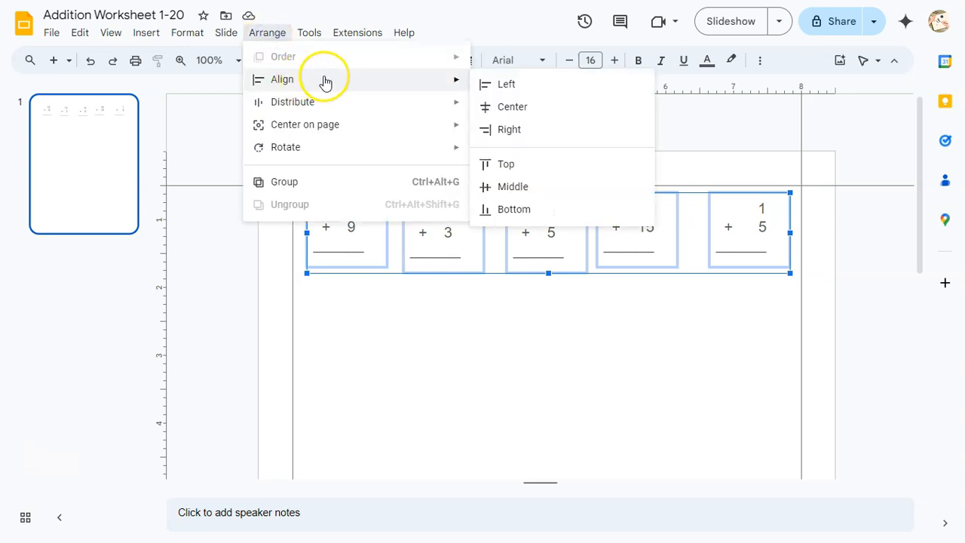
pyautogui.click(519, 188)
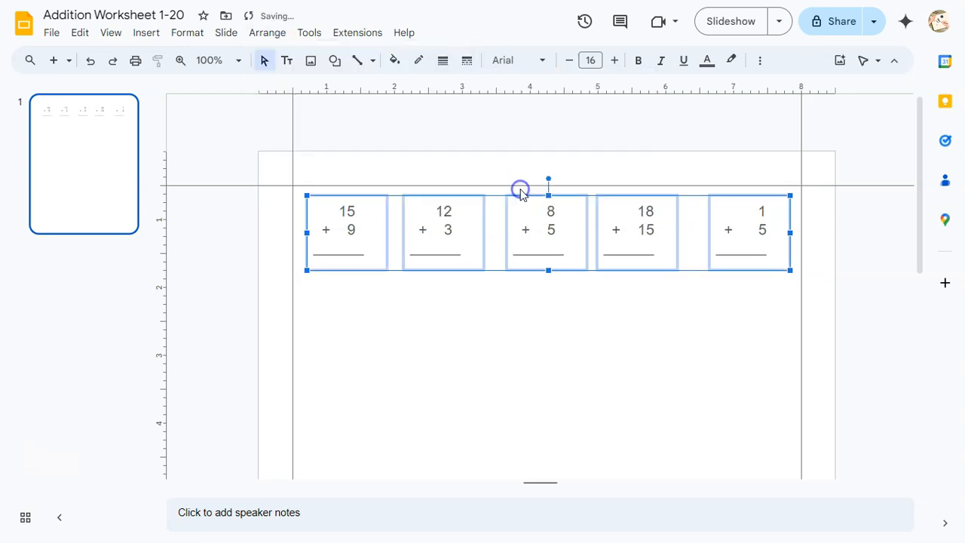
pyautogui.click(270, 32)
pyautogui.moveTo(314, 115)
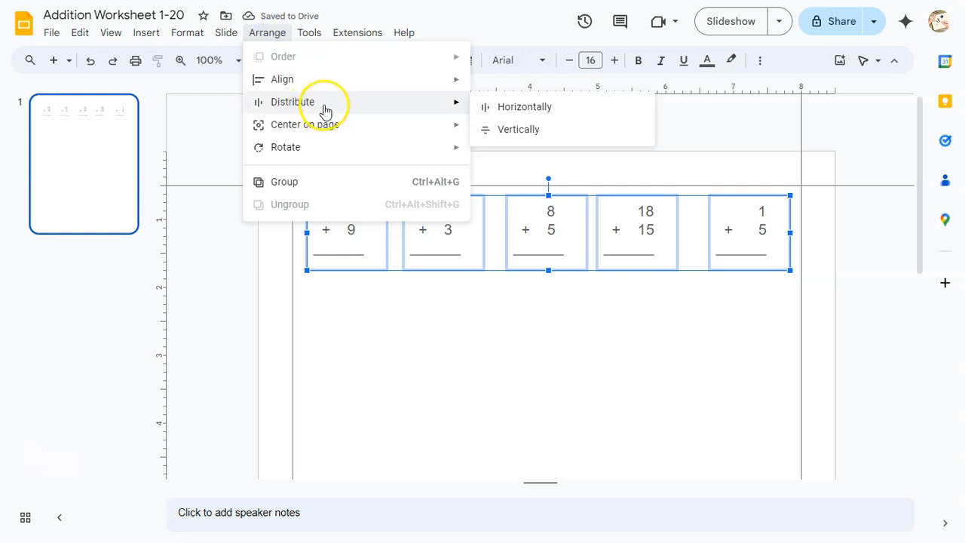
pyautogui.click(564, 113)
# Step: Group the five addition problems of the row
pyautogui.click(235, 138)
pyautogui.moveTo(236, 137); pyautogui.dragTo(881, 312)
pyautogui.click(181, 33)
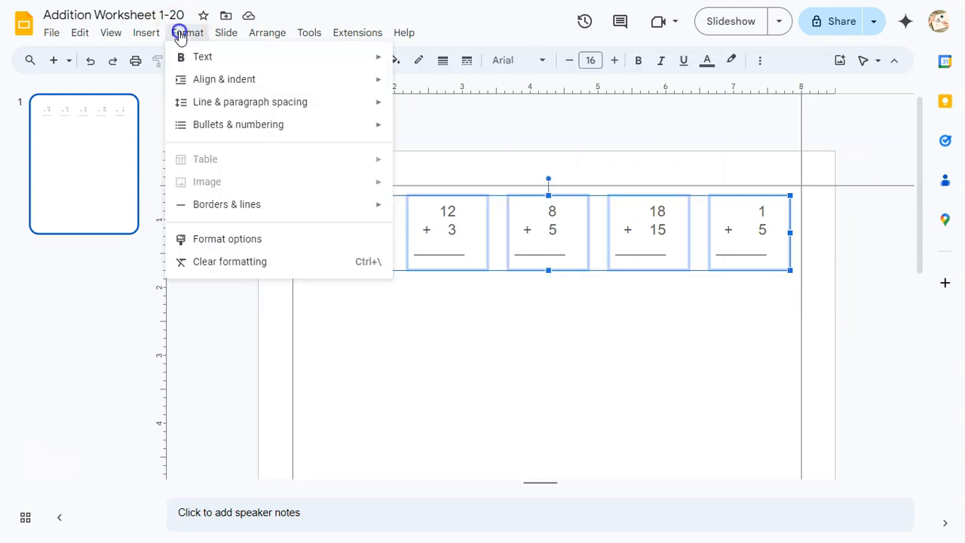
pyautogui.click(258, 38)
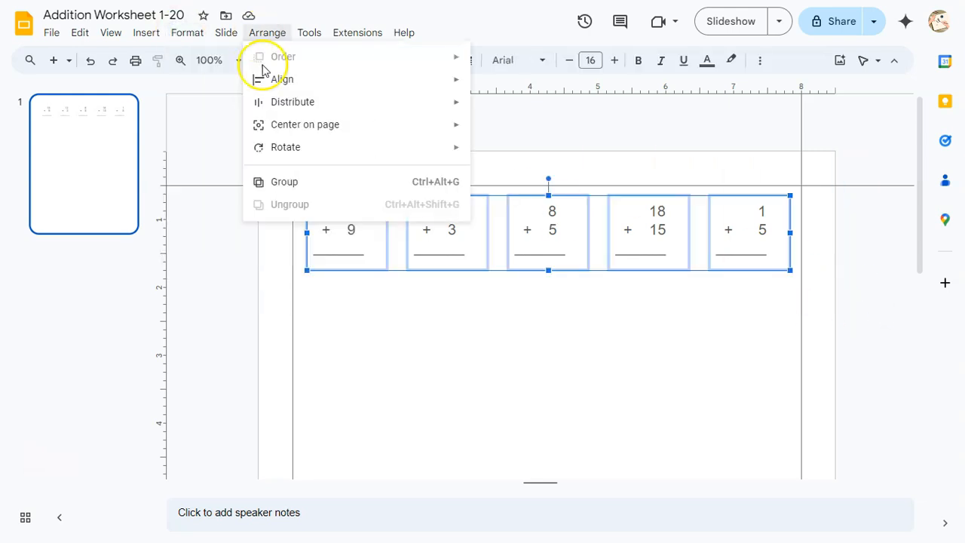
pyautogui.click(299, 183)
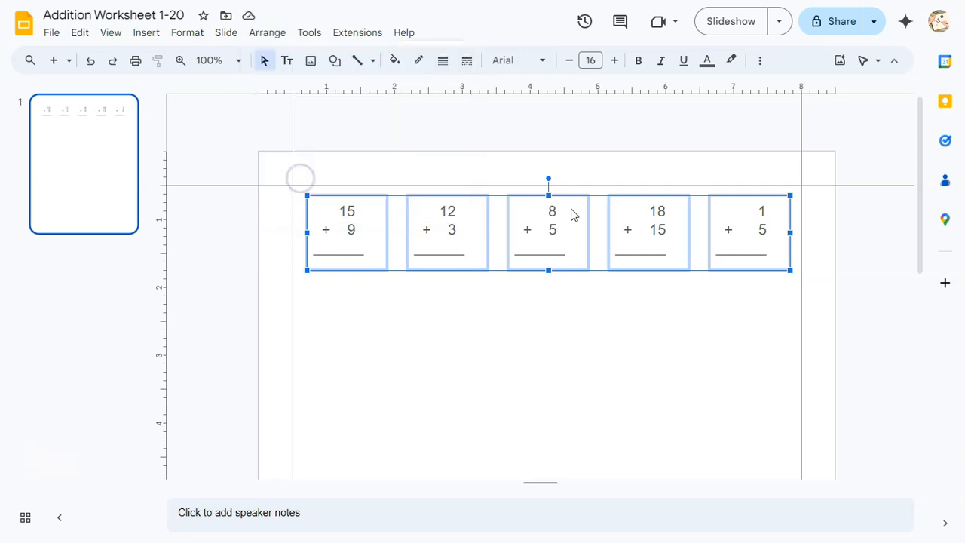
pyautogui.click(599, 198)
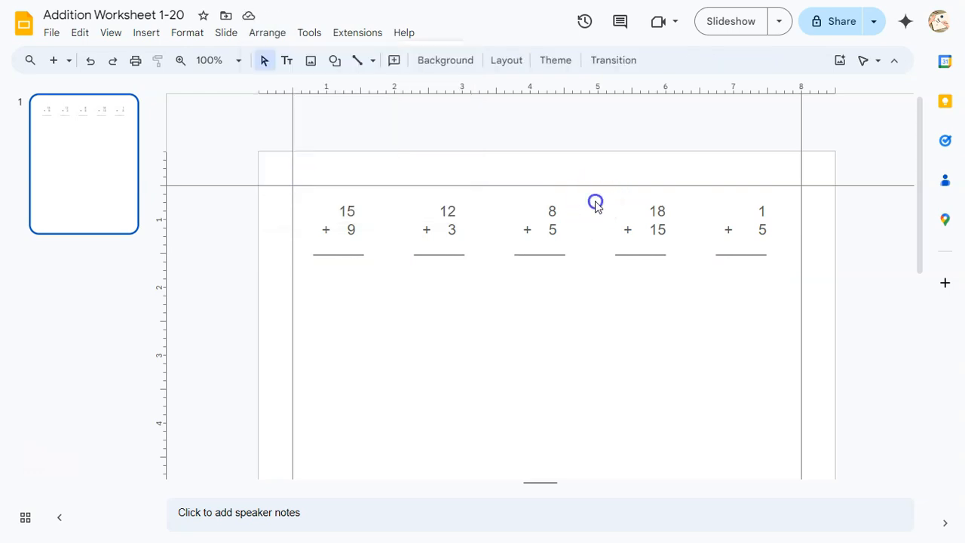
pyautogui.doubleClick(447, 226)
pyautogui.click(381, 198)
pyautogui.click(580, 315)
# Step: Duplicate the grouped row of five problems and place it as a second row directly beneath the first
pyautogui.moveTo(218, 134); pyautogui.dragTo(928, 354)
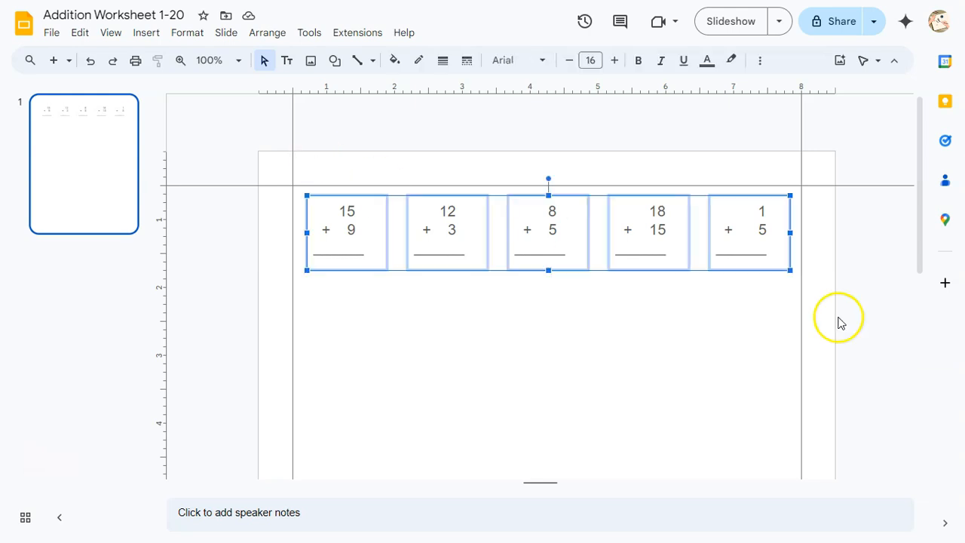
pyautogui.hotkey('ctrl', 'd')
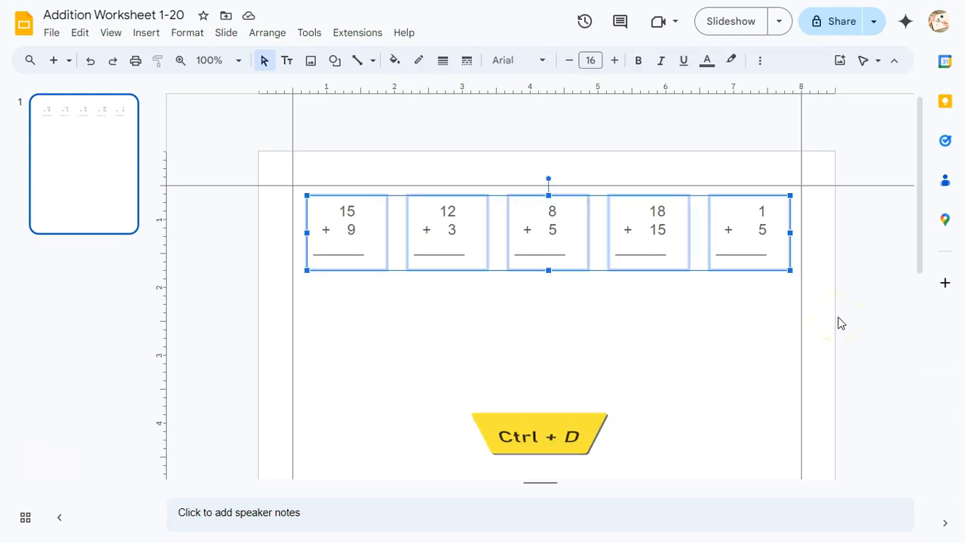
pyautogui.moveTo(656, 243); pyautogui.dragTo(610, 351)
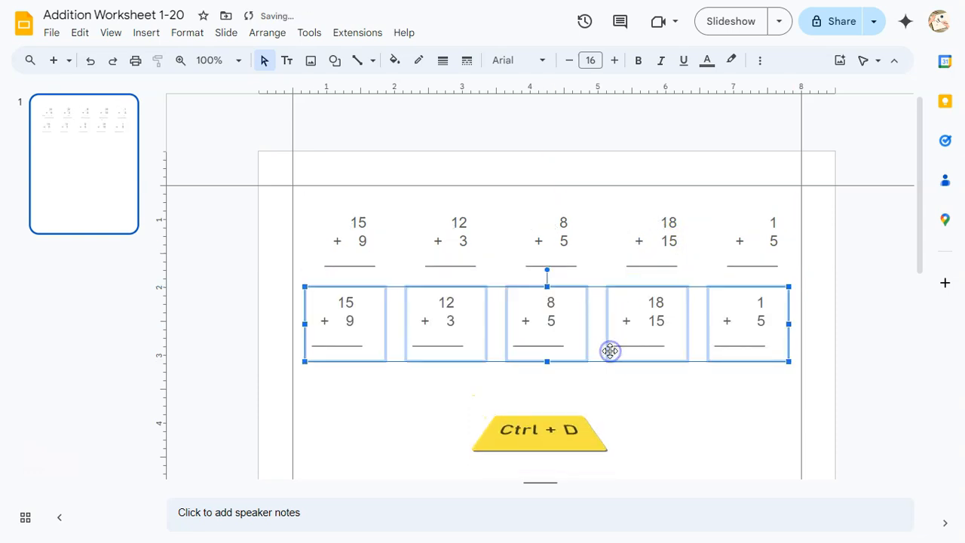
# Step: Change the first problem in the second row to 20 + 2
pyautogui.moveTo(921, 195); pyautogui.dragTo(922, 221)
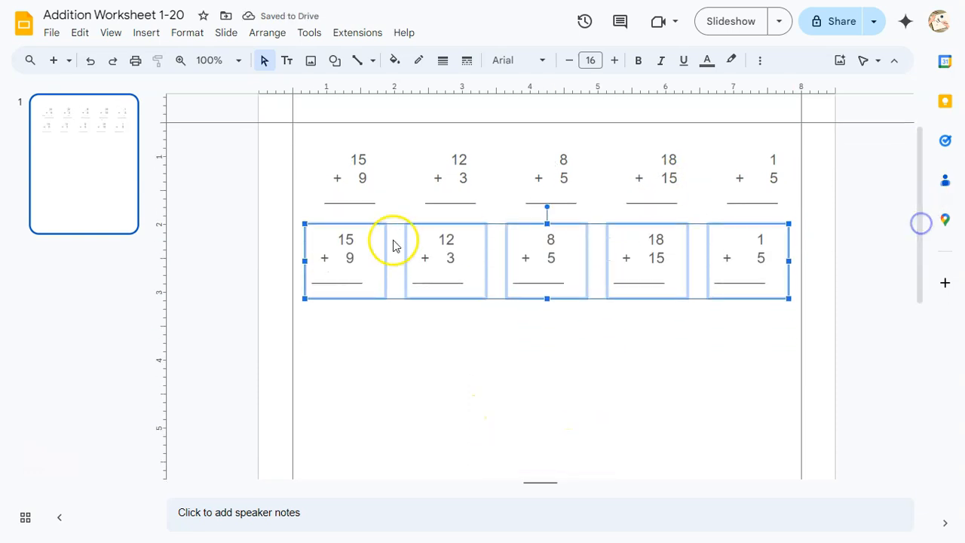
pyautogui.click(355, 237)
pyautogui.doubleClick(355, 237)
pyautogui.press('BackSpace')
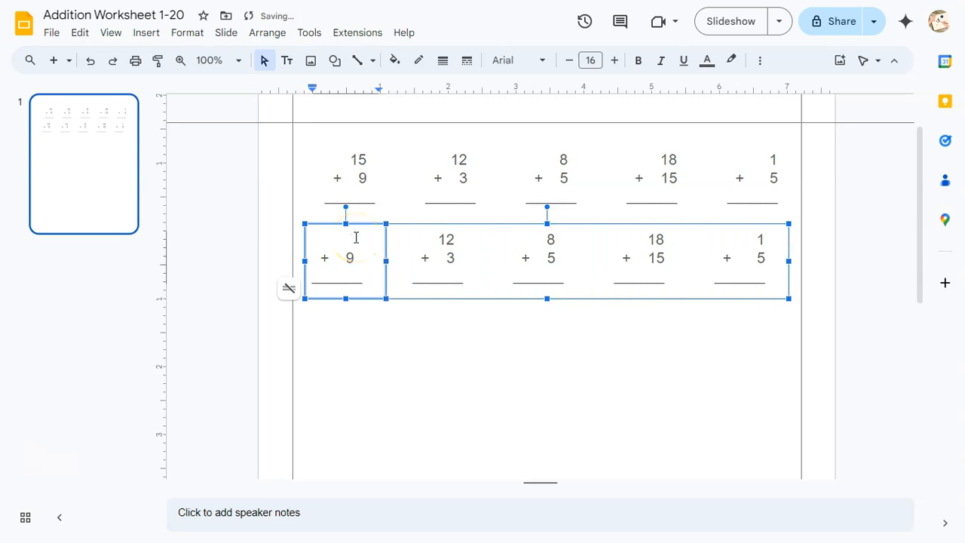
pyautogui.write('20')
pyautogui.doubleClick(347, 258)
pyautogui.press('BackSpace')
# Step: Change the second row's second problem to 11 + 4 and its third problem to 9 + 1
pyautogui.doubleClick(447, 239)
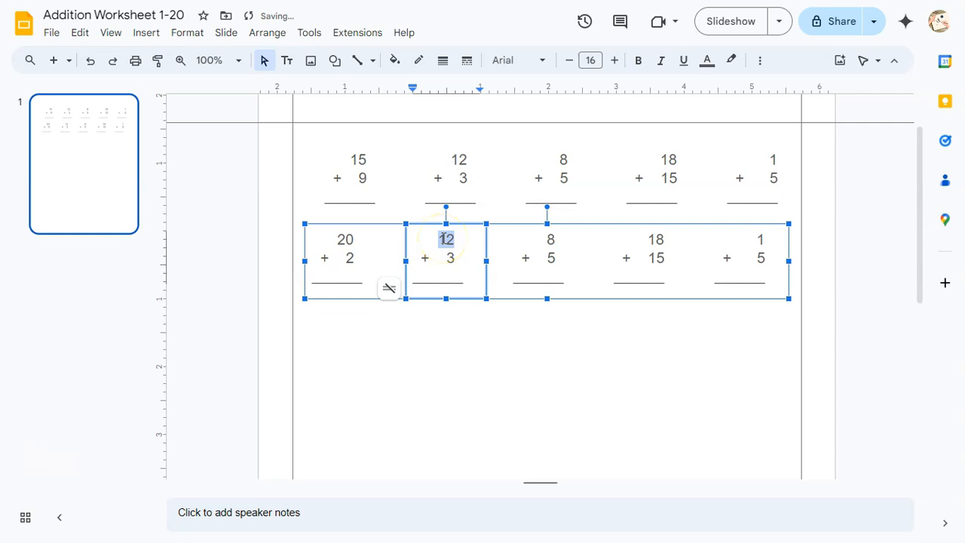
pyautogui.write('11')
pyautogui.click(449, 255)
pyautogui.press('Delete')
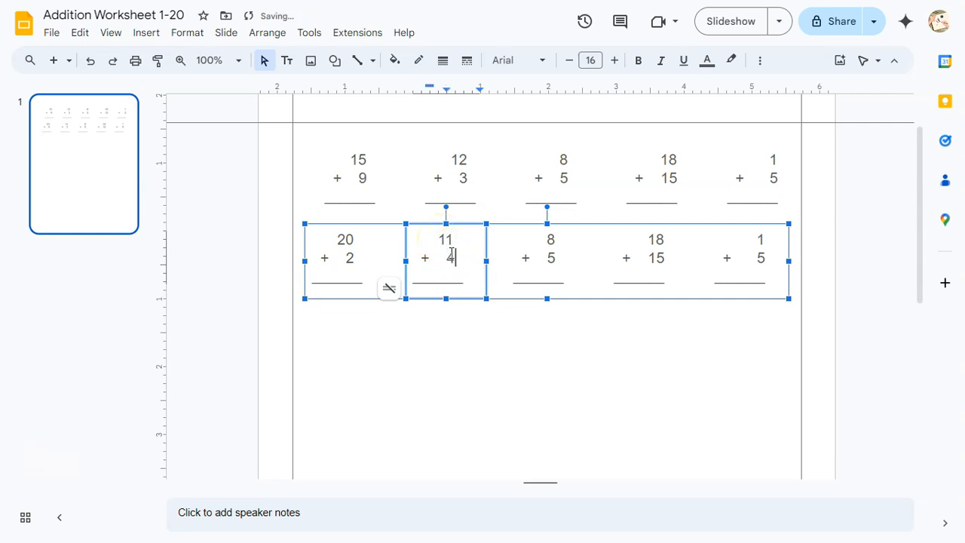
pyautogui.doubleClick(550, 238)
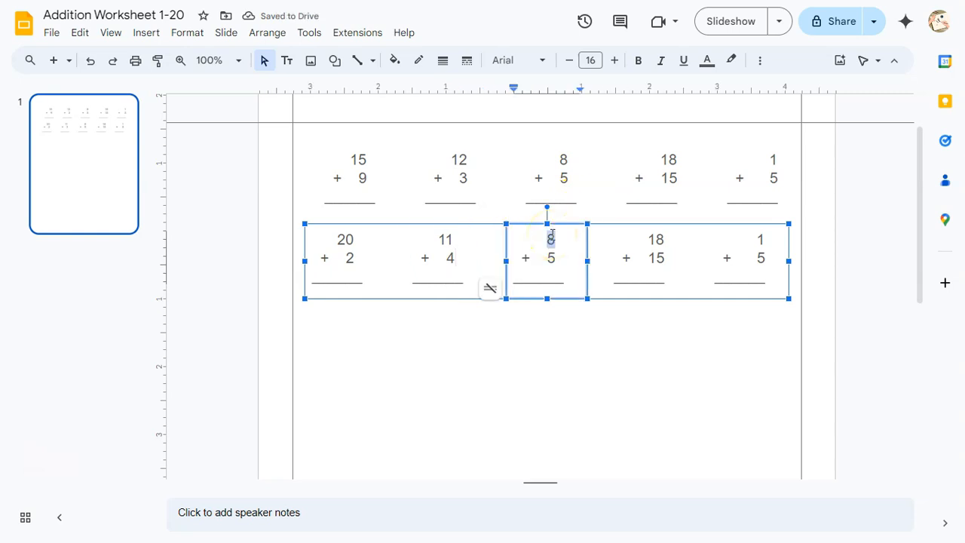
pyautogui.write('9')
pyautogui.click(549, 257)
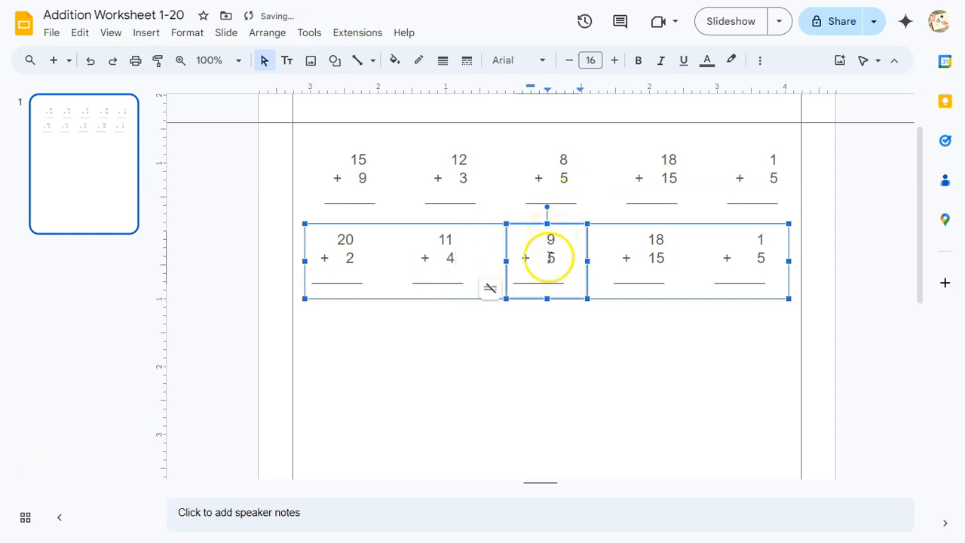
pyautogui.write('1')
# Step: Change the fourth problem in the second row to 19 + 13
pyautogui.click(657, 239)
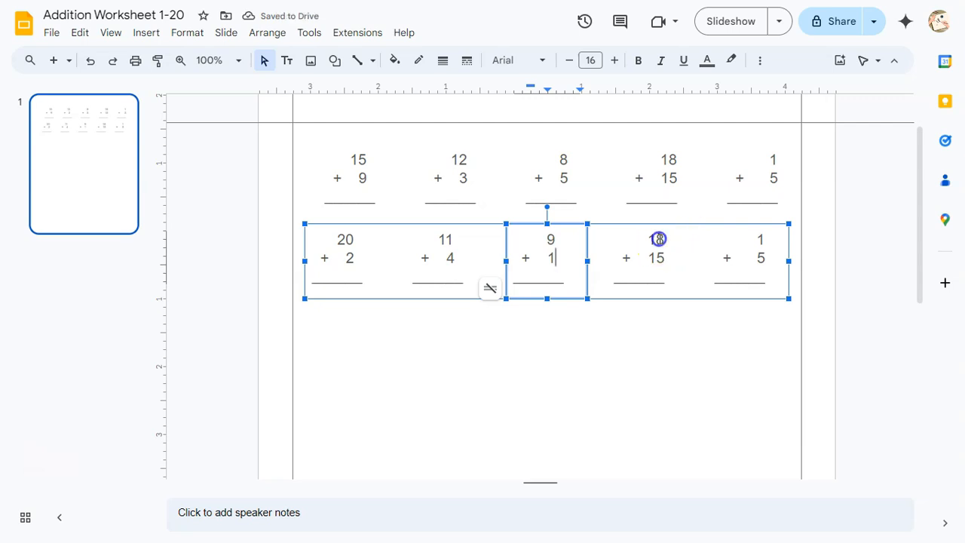
pyautogui.write('19')
pyautogui.doubleClick(651, 257)
pyautogui.press('BackSpace')
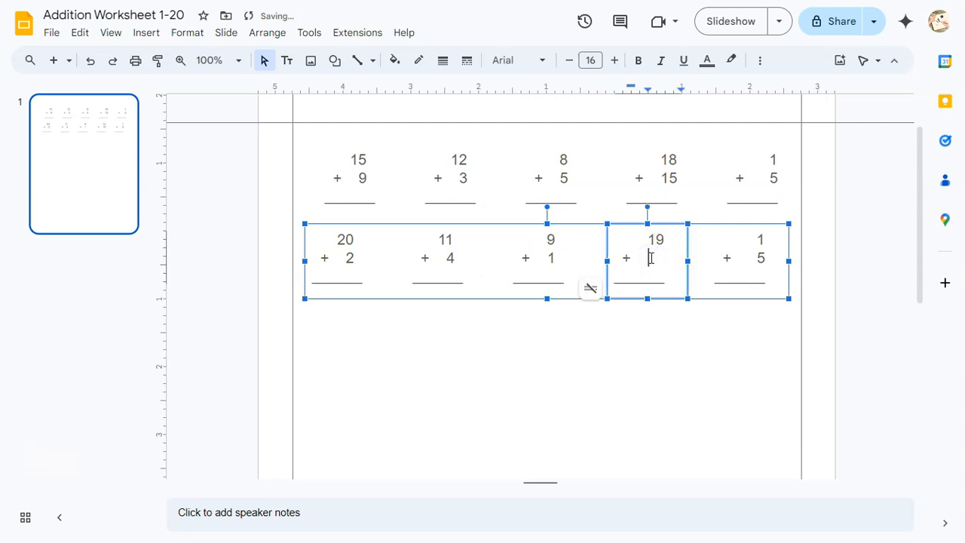
pyautogui.write('13')
# Step: Change the fifth problem in the second row to 10 + 7
pyautogui.click(764, 239)
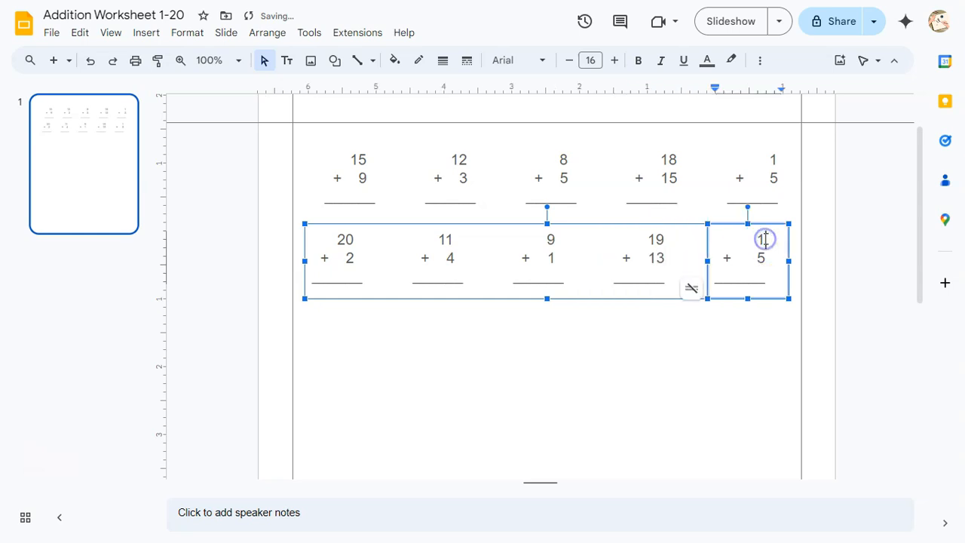
pyautogui.write('0')
pyautogui.press('Home')
pyautogui.doubleClick(760, 256)
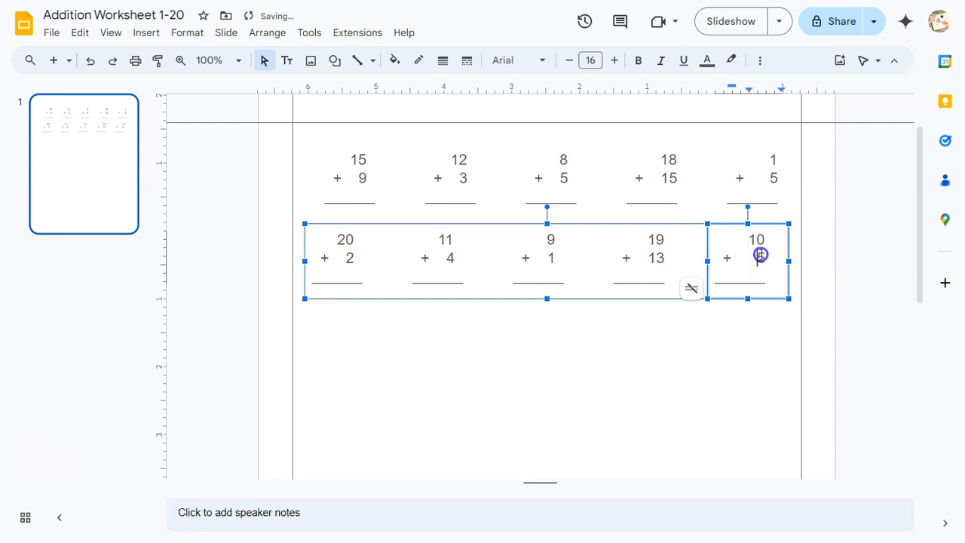
pyautogui.press('BackSpace')
pyautogui.write('7')
pyautogui.click(850, 285)
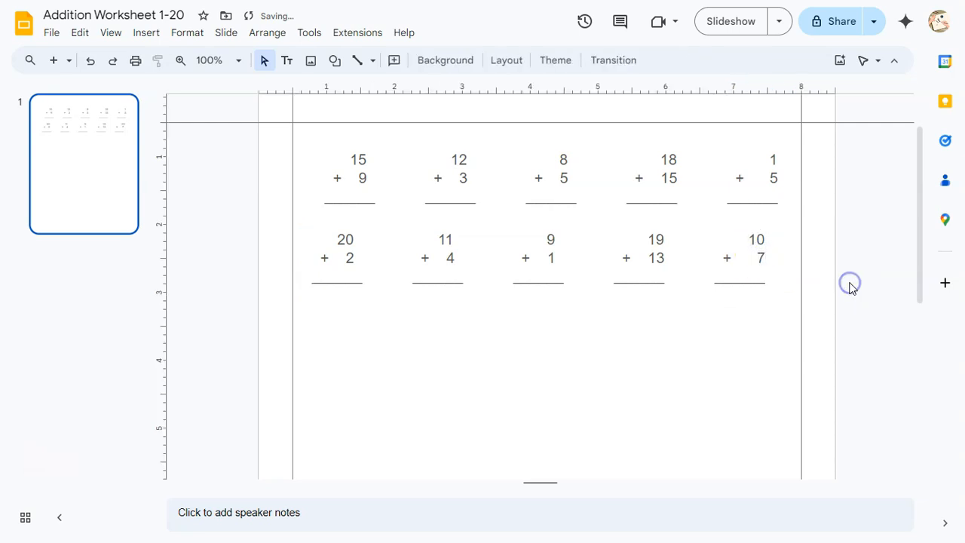
# Step: Nudge the second row slightly lower and duplicate it as a third row beneath it
pyautogui.click(588, 255)
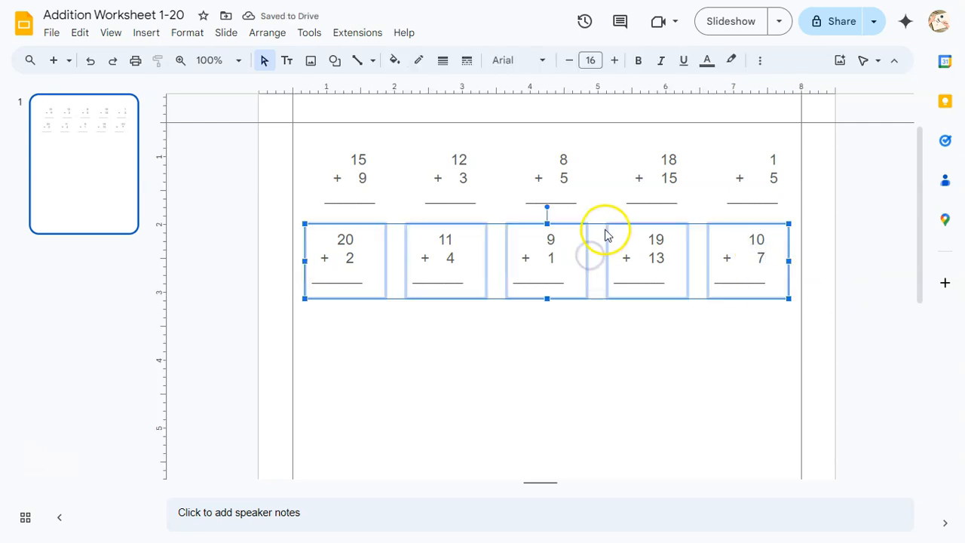
pyautogui.moveTo(588, 230); pyautogui.dragTo(588, 308)
pyautogui.hotkey('ctrl', 'd')
pyautogui.click(863, 343)
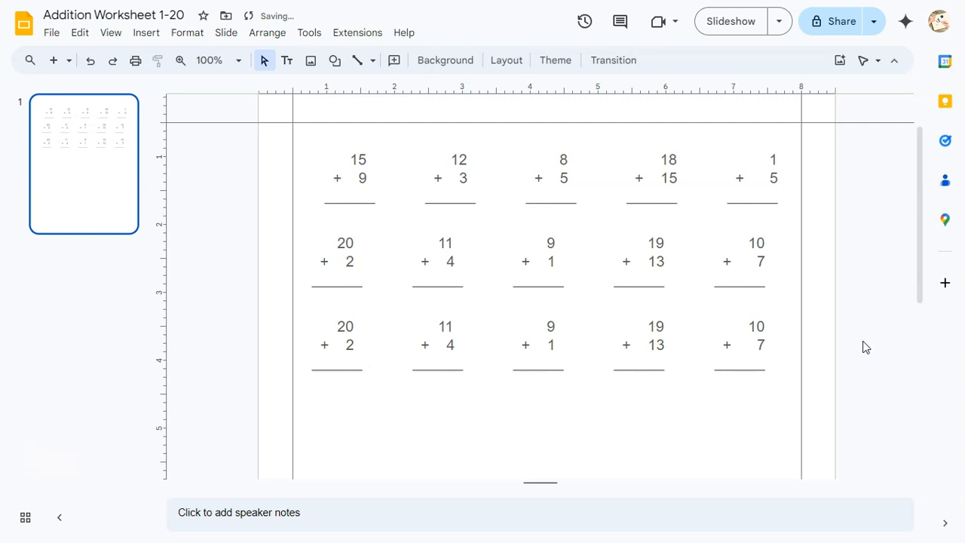
# Step: Align the three grouped rows of problems to one another by their horizontal centers
pyautogui.moveTo(230, 108); pyautogui.dragTo(884, 432)
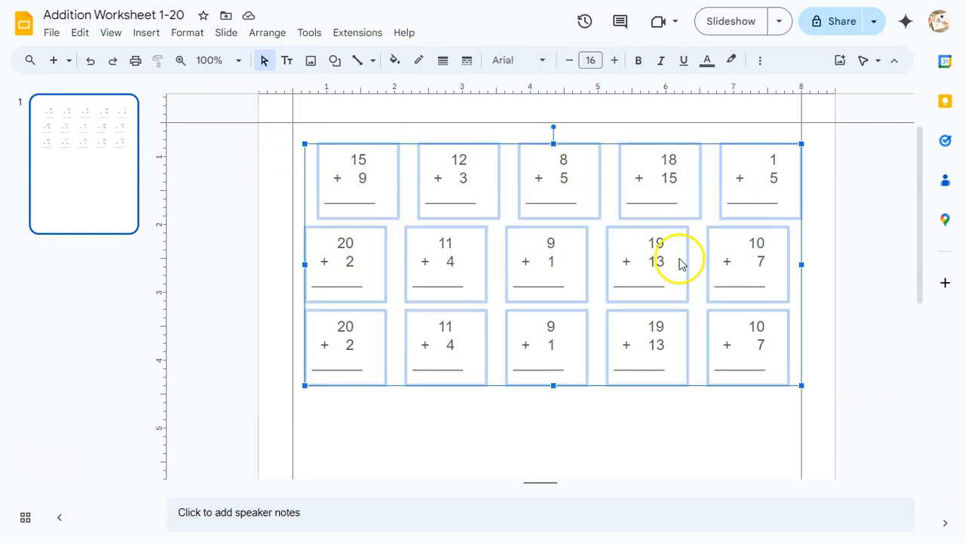
pyautogui.click(281, 33)
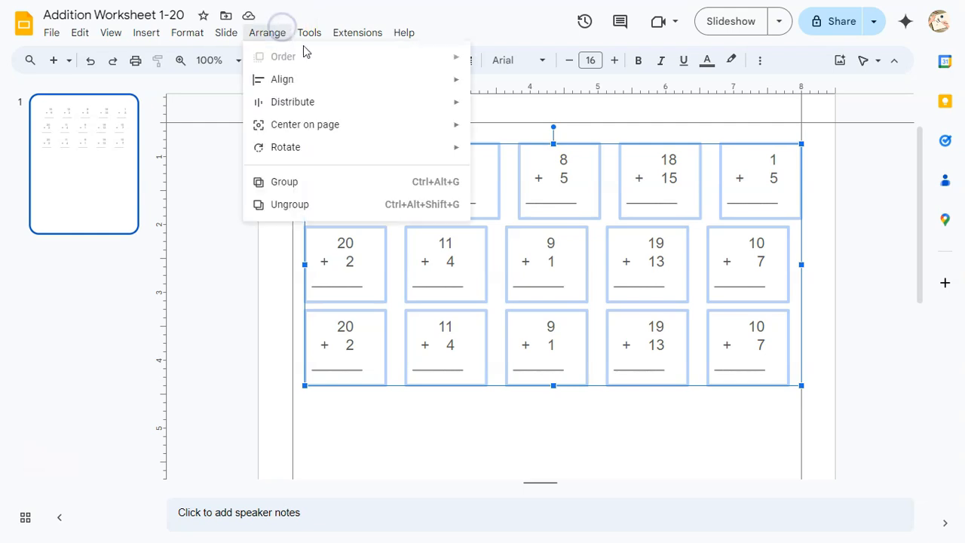
pyautogui.moveTo(337, 83)
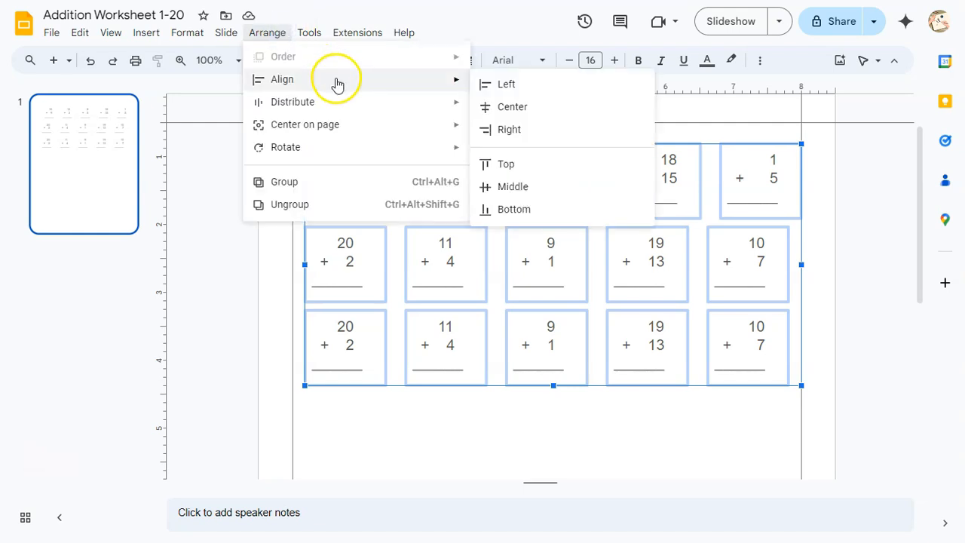
pyautogui.click(530, 107)
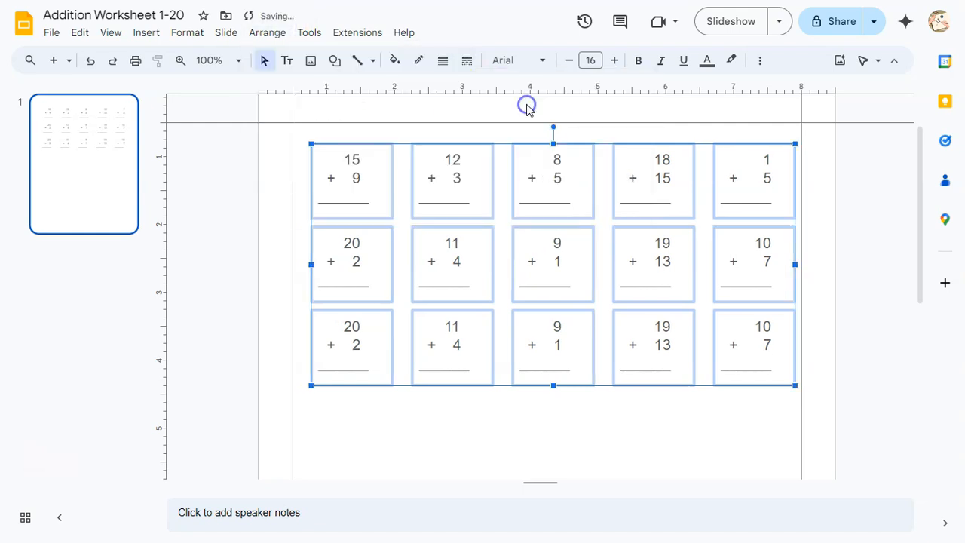
# Step: Distribute the three rows vertically and move the whole block lower to make room for a title
pyautogui.click(275, 32)
pyautogui.moveTo(327, 111)
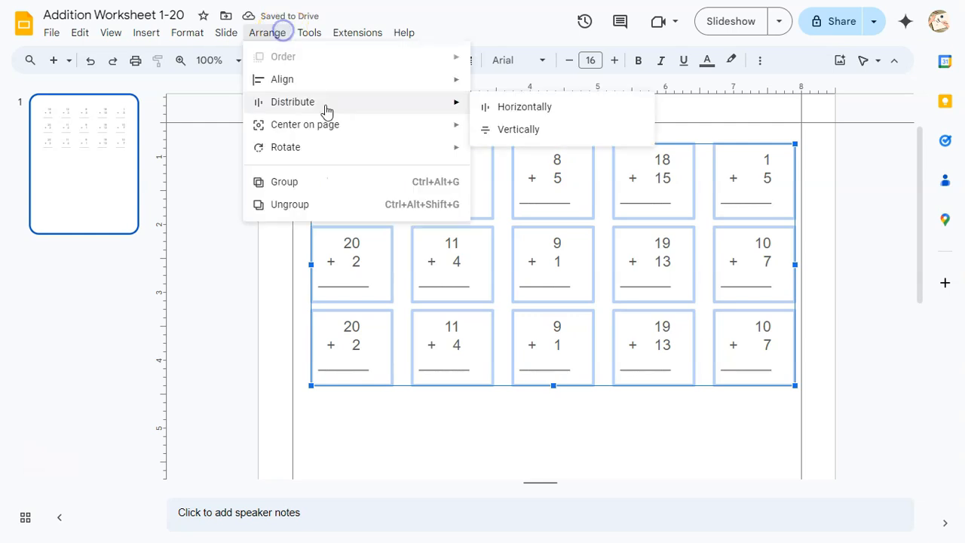
pyautogui.click(536, 129)
pyautogui.moveTo(573, 173); pyautogui.dragTo(574, 209)
pyautogui.click(888, 214)
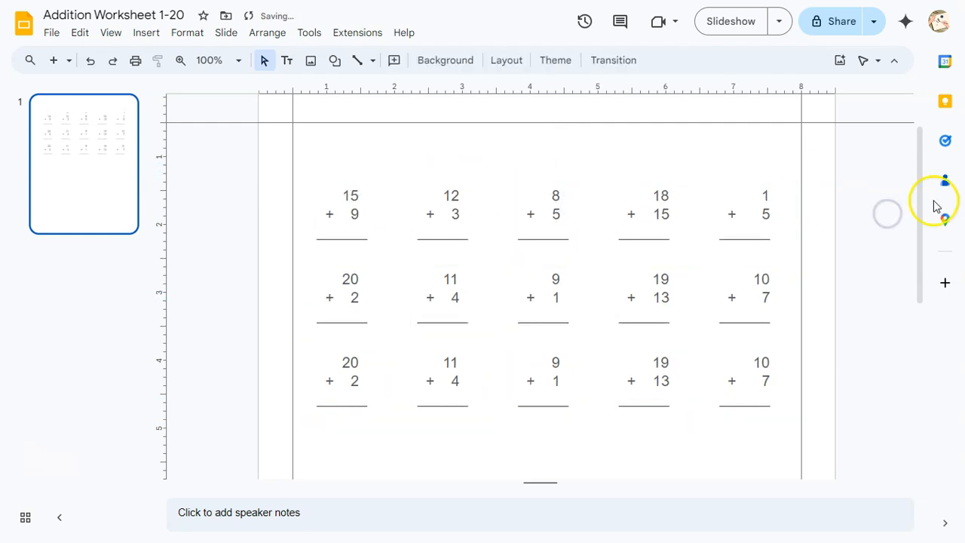
# Step: Add a text box above the first row of problems with the title "Adding Numbers 1-20"
pyautogui.moveTo(919, 212); pyautogui.dragTo(910, 152)
pyautogui.click(148, 33)
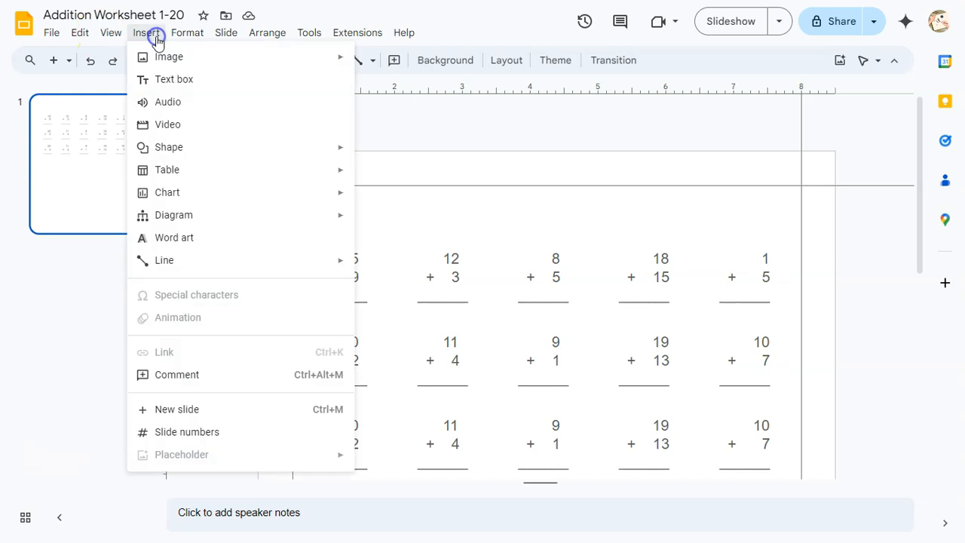
pyautogui.click(194, 80)
pyautogui.moveTo(418, 191); pyautogui.dragTo(684, 221)
pyautogui.write('Ad')
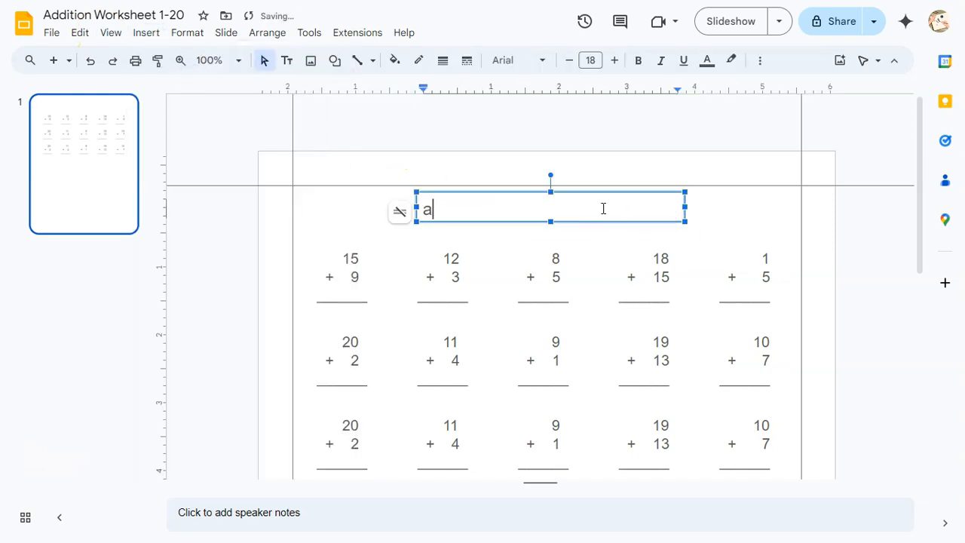
pyautogui.write('ding Numbers 1-')
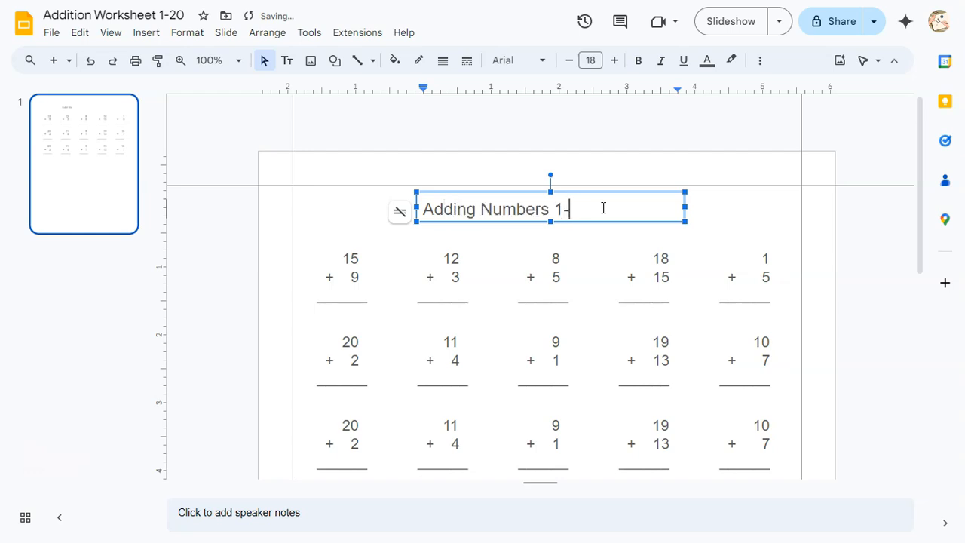
# Step: Make the whole title bold and set its font size to 20
pyautogui.hotkey('ctrl', 'a')
pyautogui.click(637, 61)
pyautogui.click(615, 60)
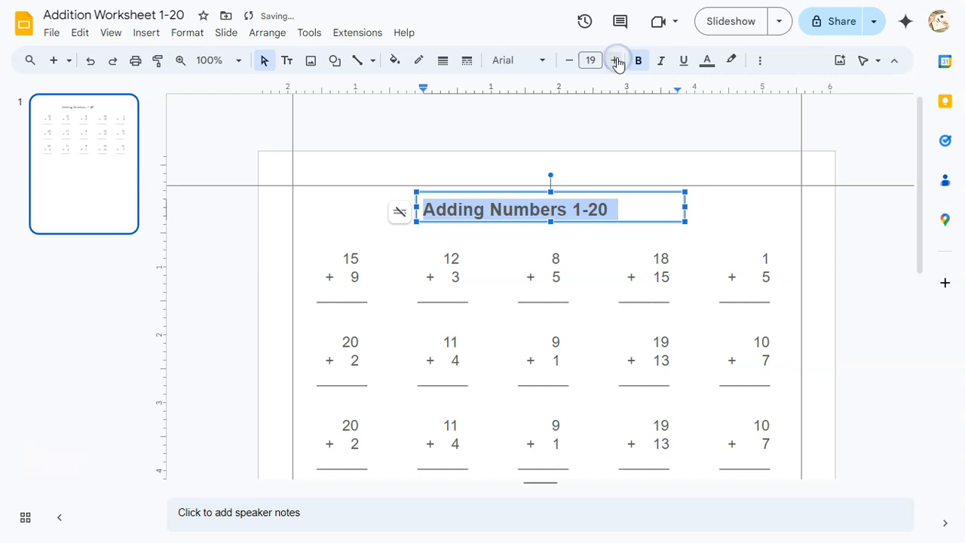
pyautogui.click(615, 60)
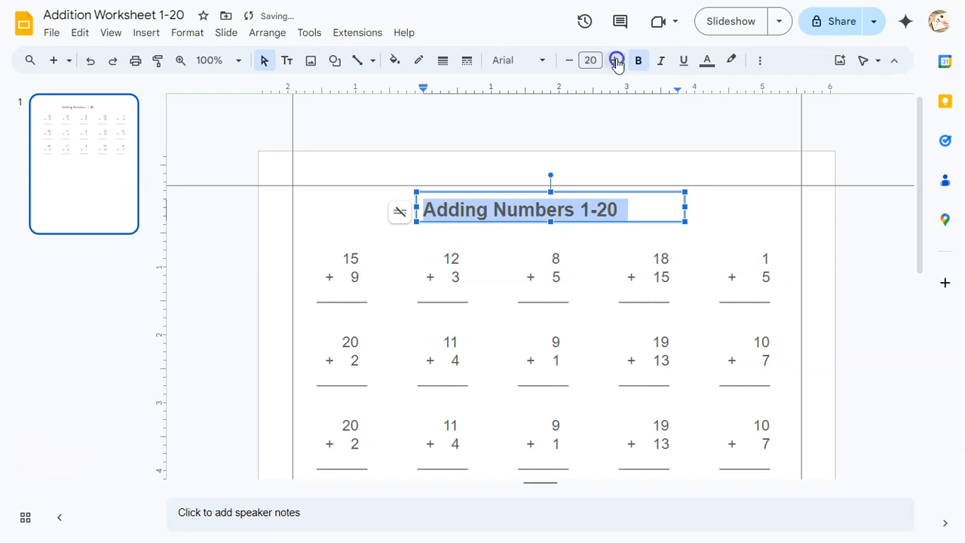
# Step: Center the title text within its box and move the box up to the top margin guide
pyautogui.click(761, 64)
pyautogui.click(467, 88)
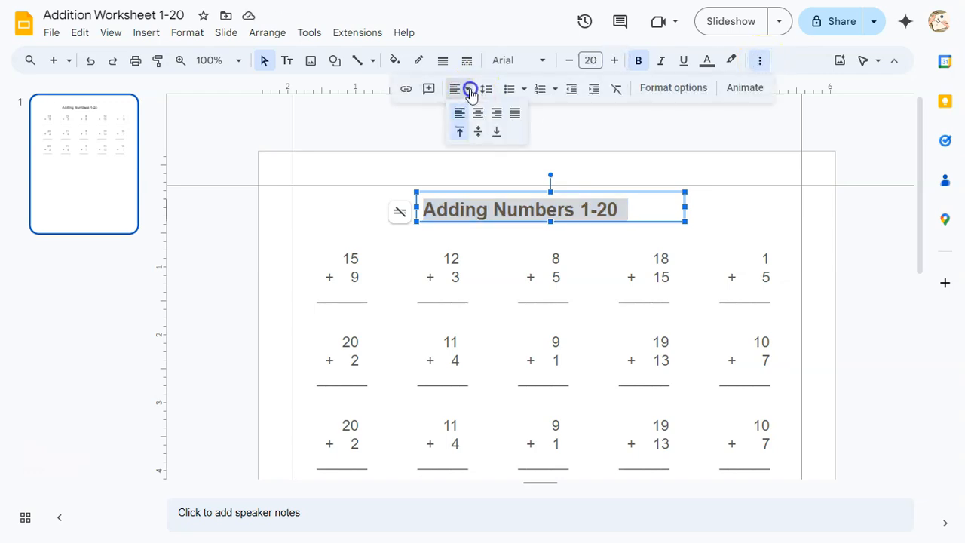
pyautogui.click(486, 113)
pyautogui.moveTo(597, 194); pyautogui.dragTo(591, 181)
pyautogui.click(876, 261)
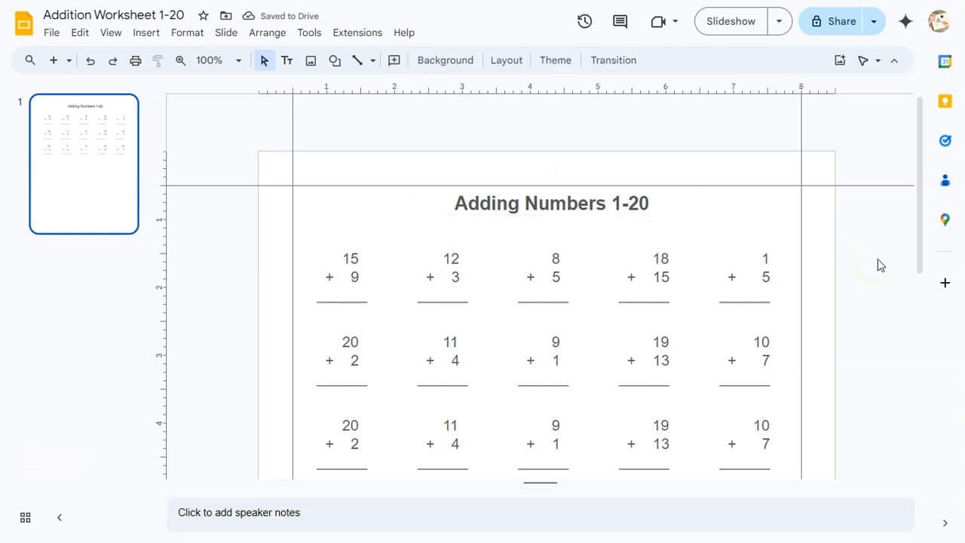
# Step: Change the first problem in the third row to 2 + 12, keeping the ones digits aligned
pyautogui.moveTo(920, 226); pyautogui.dragTo(919, 263)
pyautogui.doubleClick(351, 292)
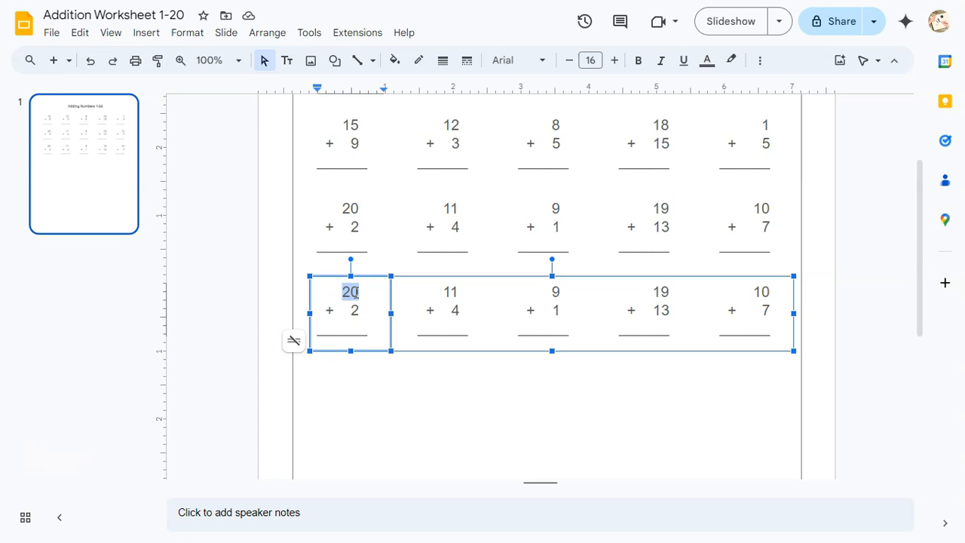
pyautogui.write('2 ')
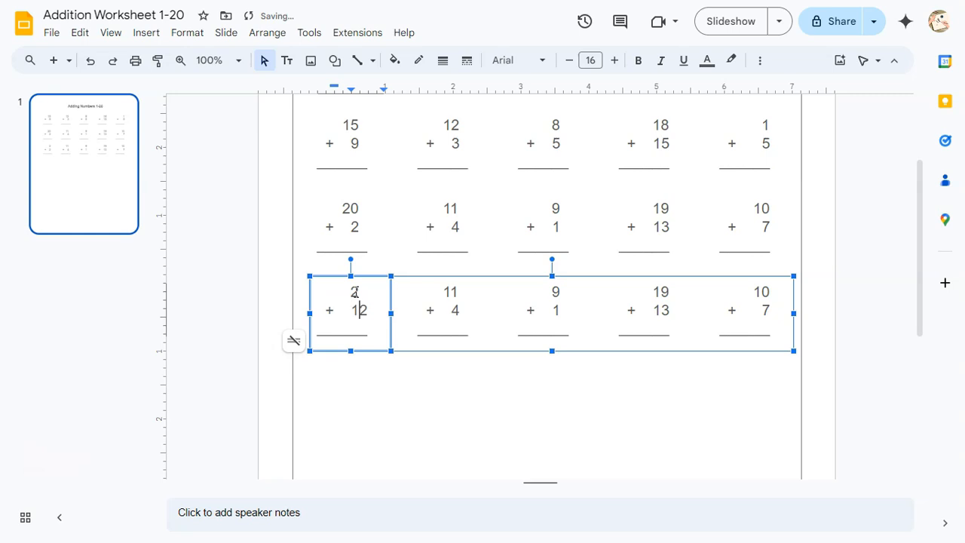
pyautogui.write('+')
pyautogui.press('Tab')
pyautogui.click(355, 291)
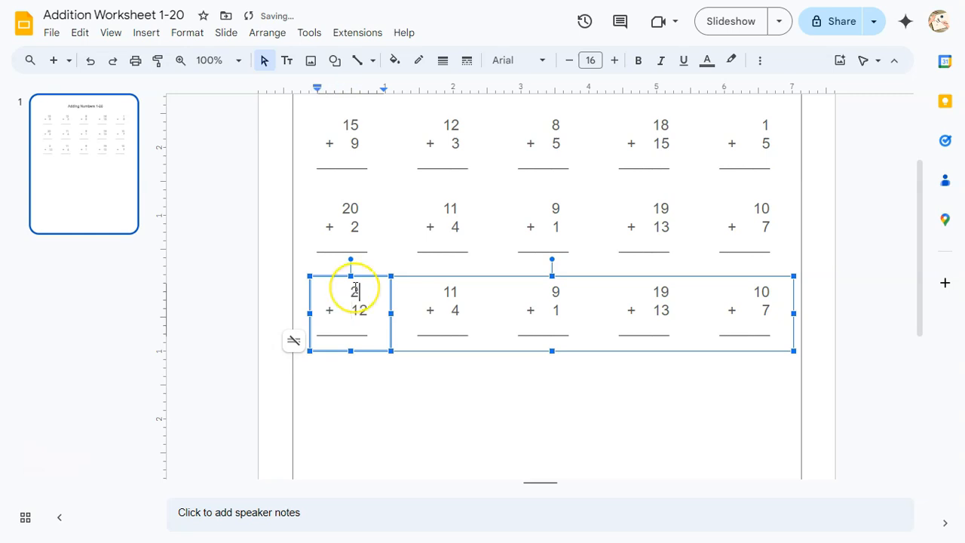
pyautogui.click(907, 252)
# Step: Change the second problem in the third row to 7 + 14, keeping the ones digits aligned
pyautogui.click(450, 291)
pyautogui.click(450, 291)
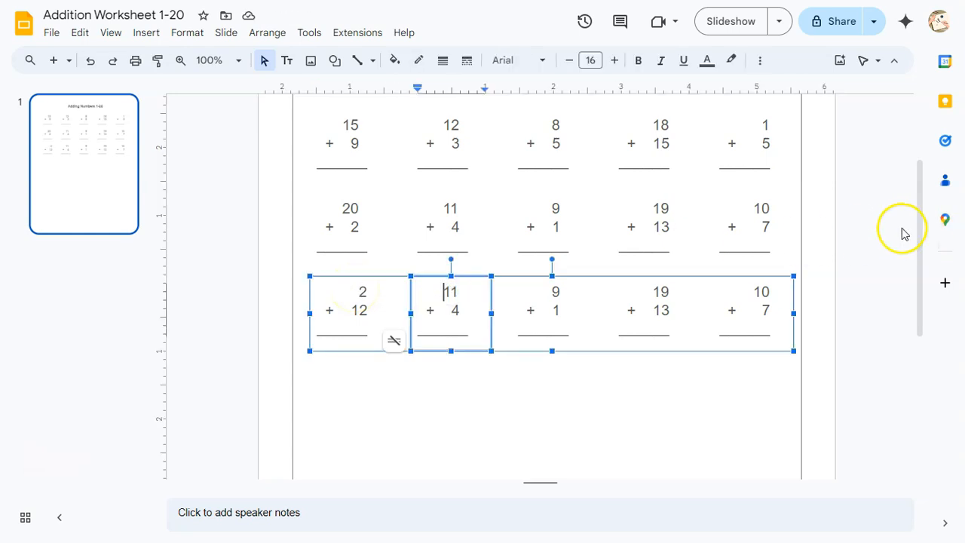
pyautogui.press('Delete')
pyautogui.press('Delete')
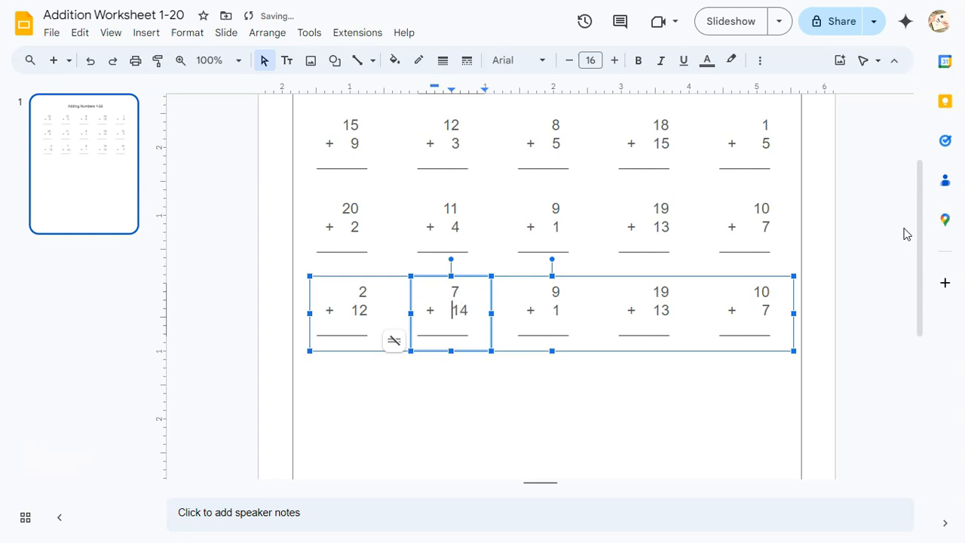
pyautogui.press('BackSpace')
pyautogui.write('+')
pyautogui.press('Tab')
pyautogui.click(883, 260)
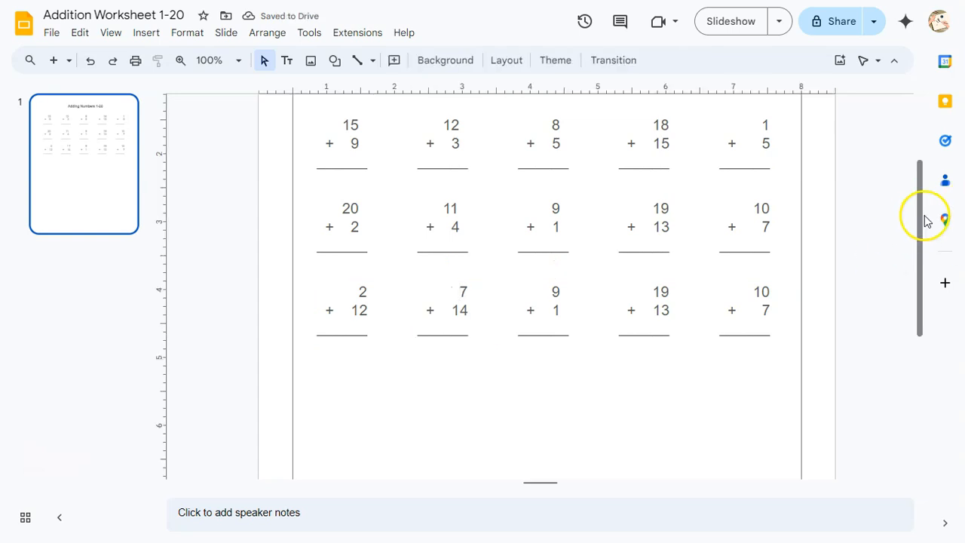
# Step: Duplicate the worksheet slide to create a second page
pyautogui.moveTo(920, 220); pyautogui.dragTo(909, 172)
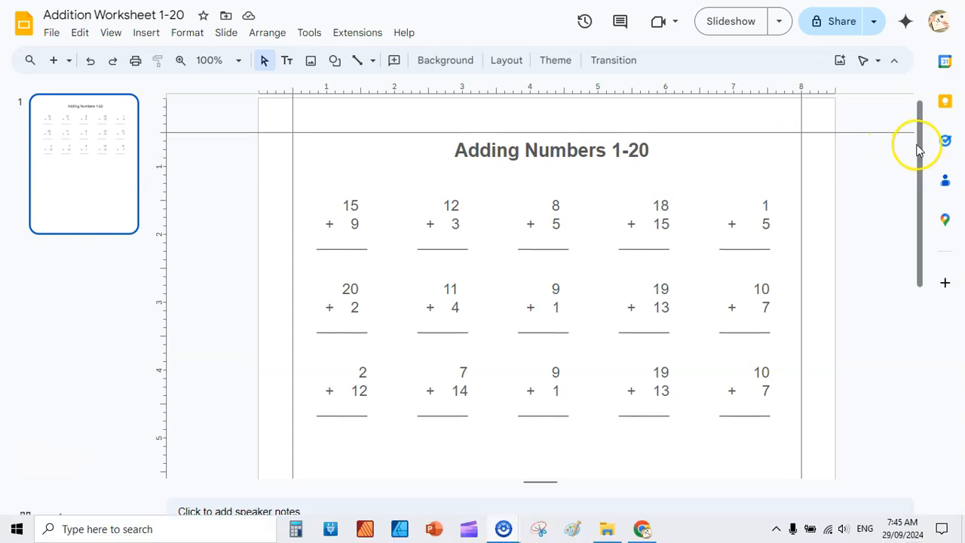
pyautogui.moveTo(918, 147); pyautogui.dragTo(918, 126)
pyautogui.moveTo(925, 183); pyautogui.dragTo(907, 151)
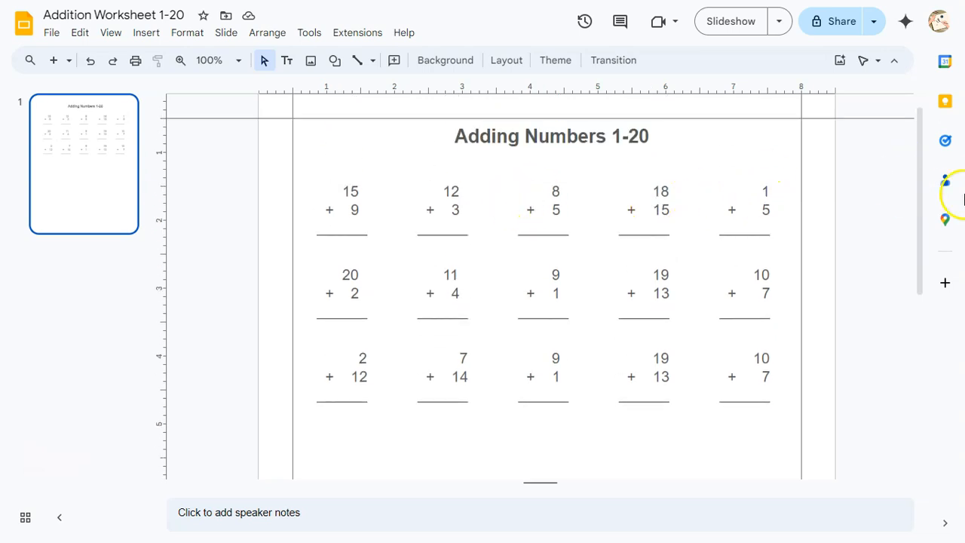
pyautogui.moveTo(927, 200); pyautogui.dragTo(938, 365)
pyautogui.click(107, 198)
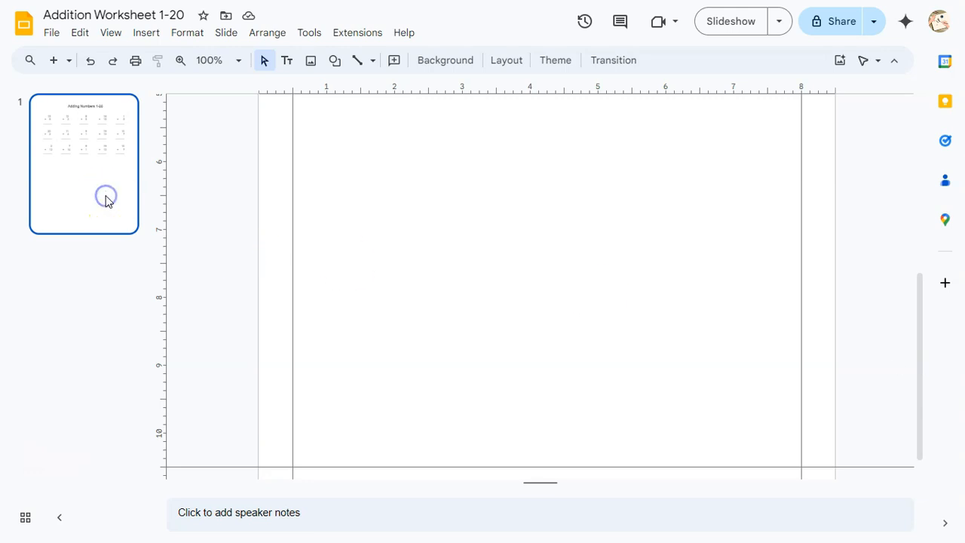
pyautogui.hotkey('ctrl', 'd')
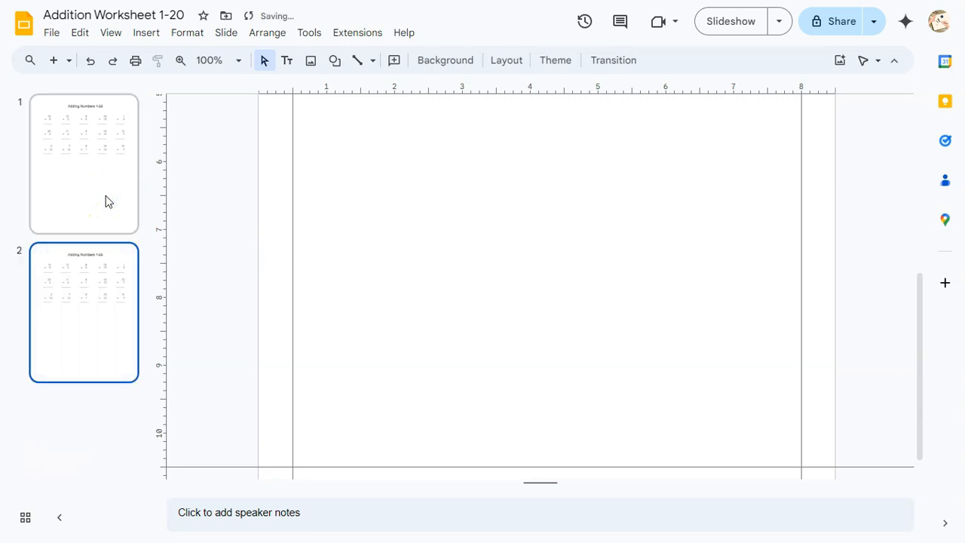
pyautogui.moveTo(921, 334); pyautogui.dragTo(903, 131)
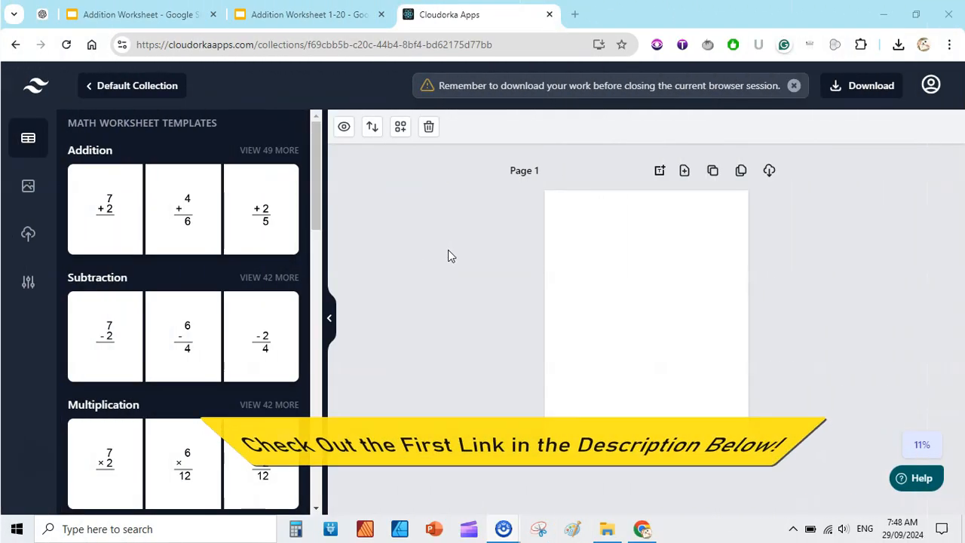
pyautogui.click(364, 204)
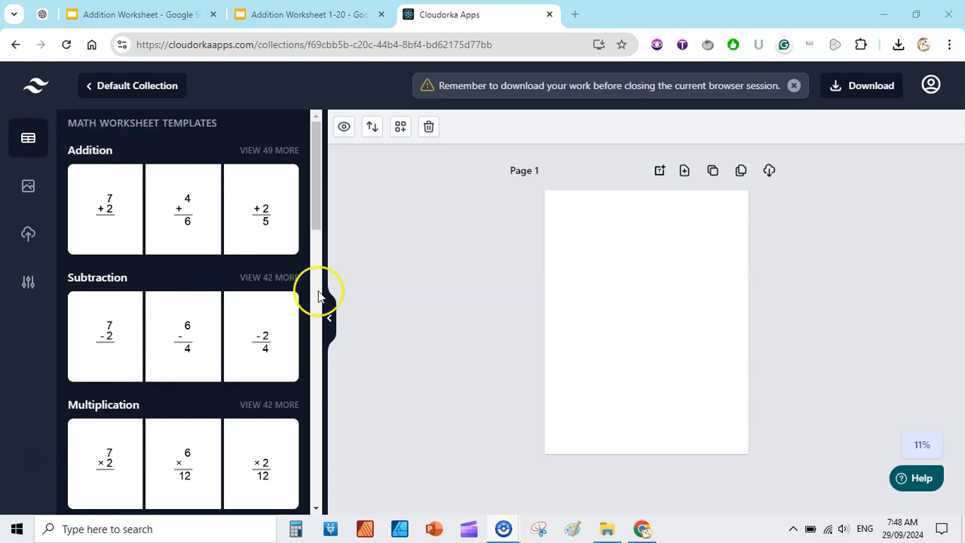
pyautogui.moveTo(320, 202); pyautogui.dragTo(301, 181)
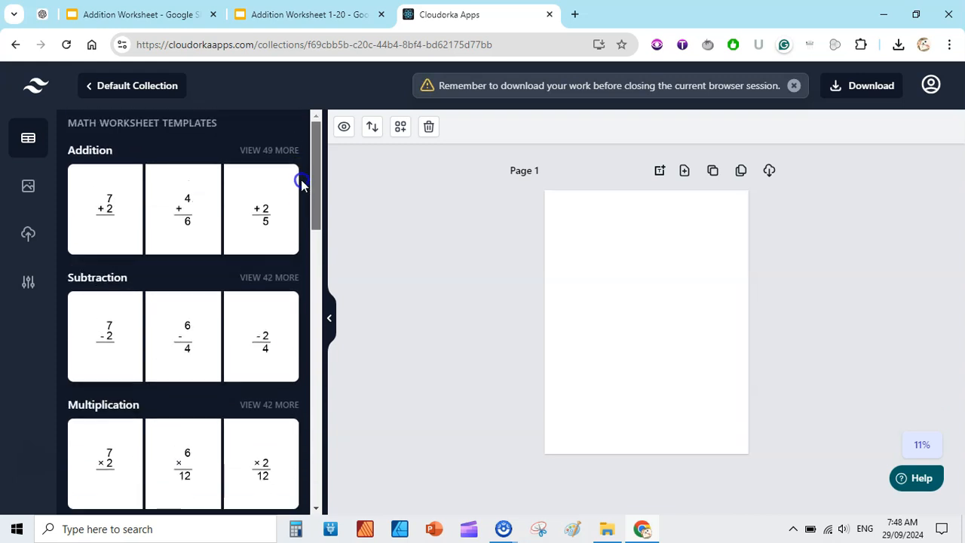
# Step: Set page numbering to the Page 1 format, margins to 0.75, 0.5, 0.5 and 0.5 inches, show the page margins, and update the page
pyautogui.click(26, 284)
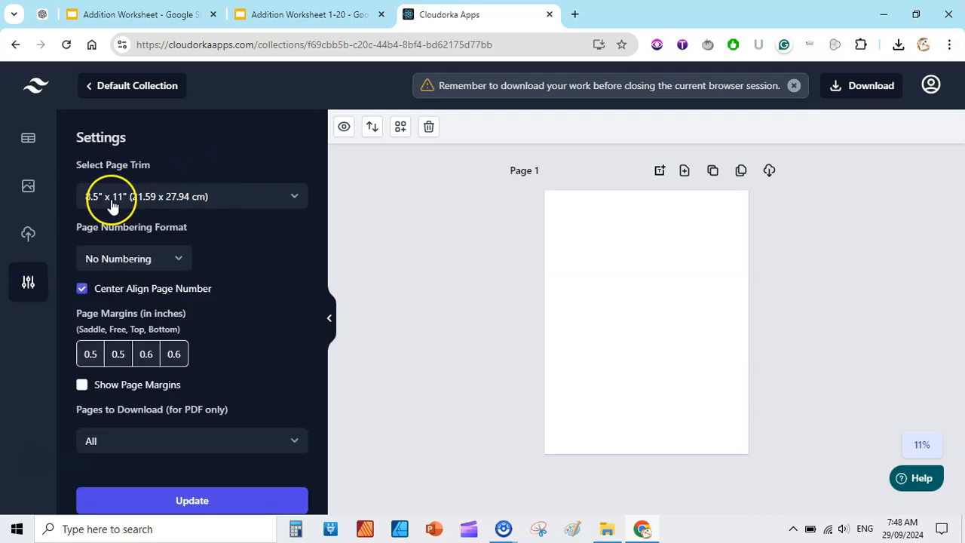
pyautogui.click(178, 255)
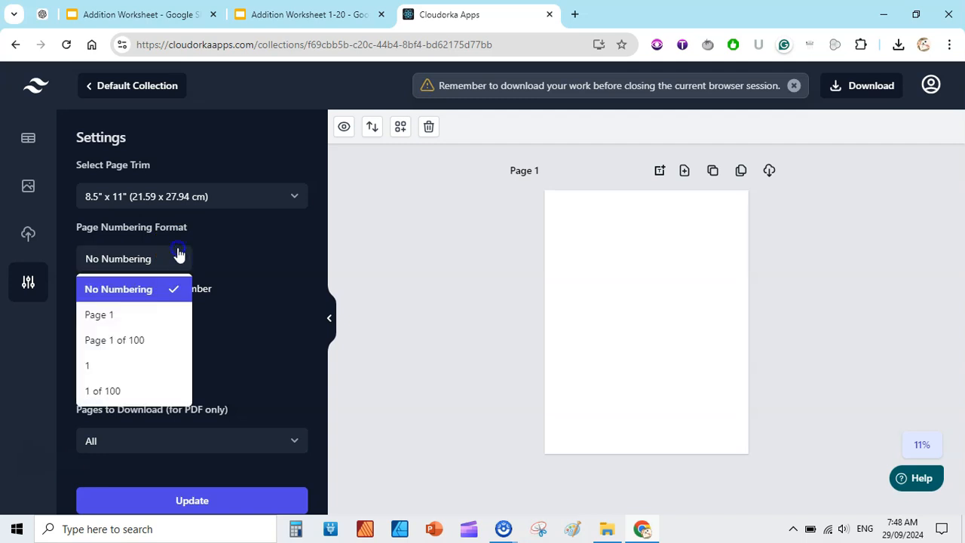
pyautogui.click(147, 317)
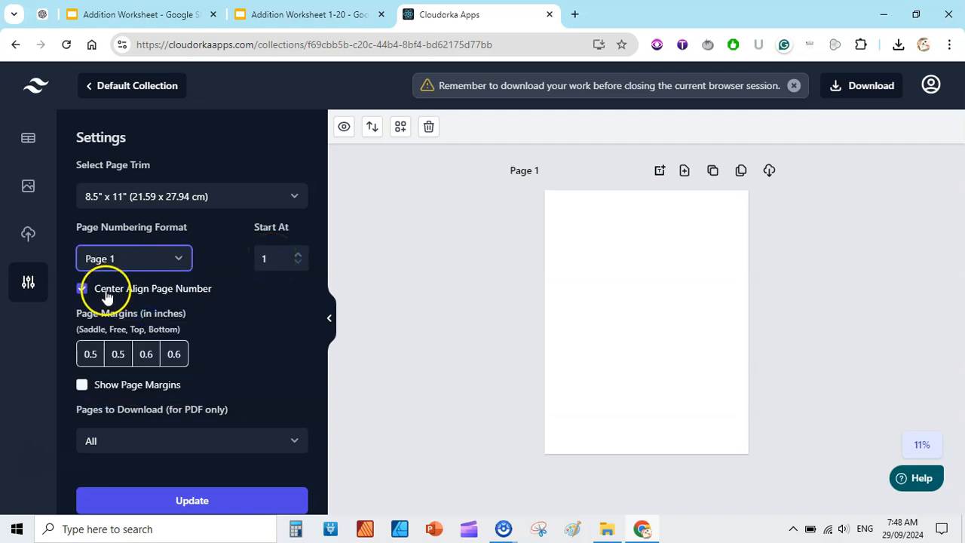
pyautogui.click(178, 354)
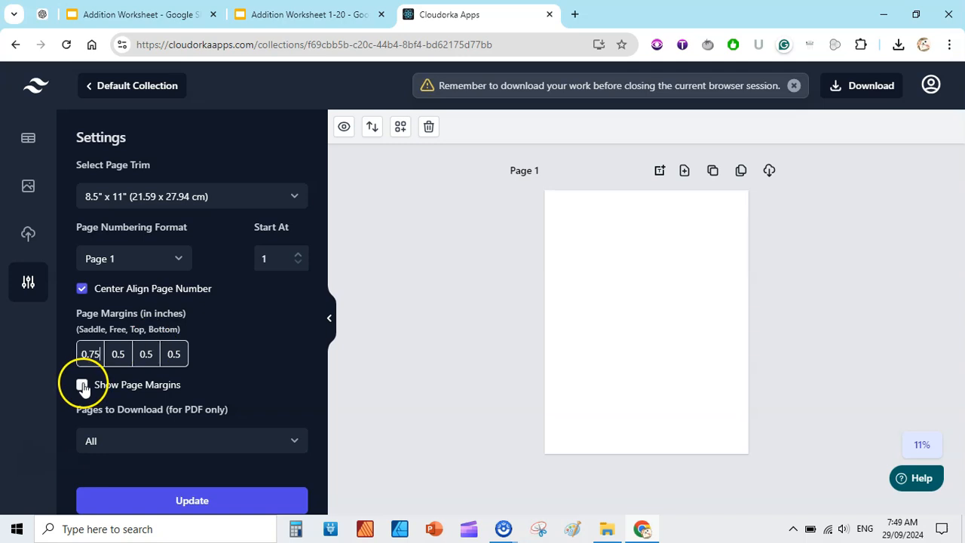
pyautogui.click(188, 502)
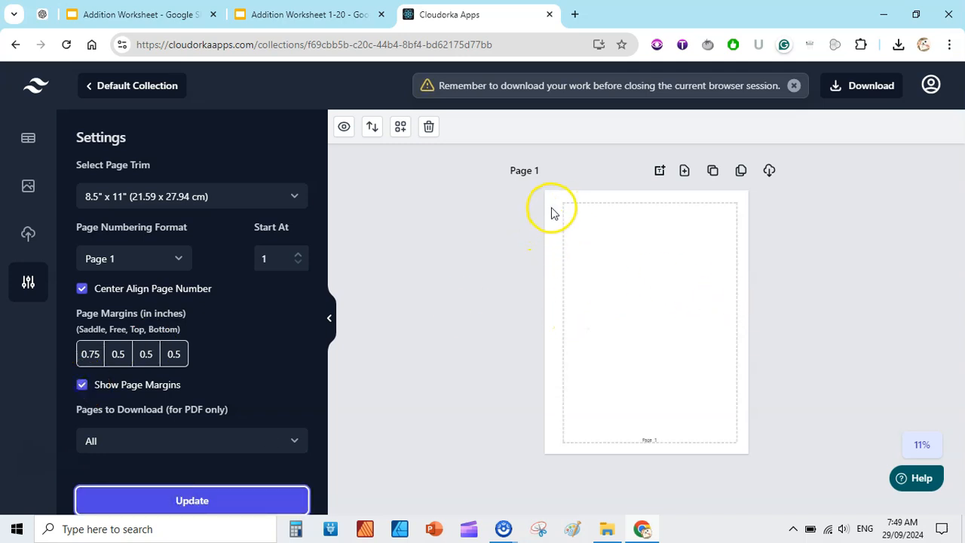
pyautogui.click(740, 171)
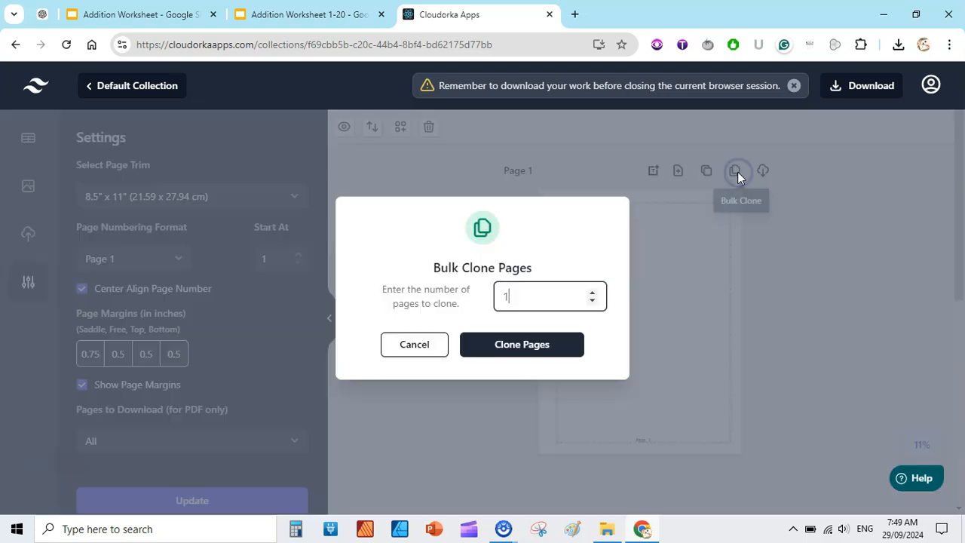
pyautogui.click(416, 345)
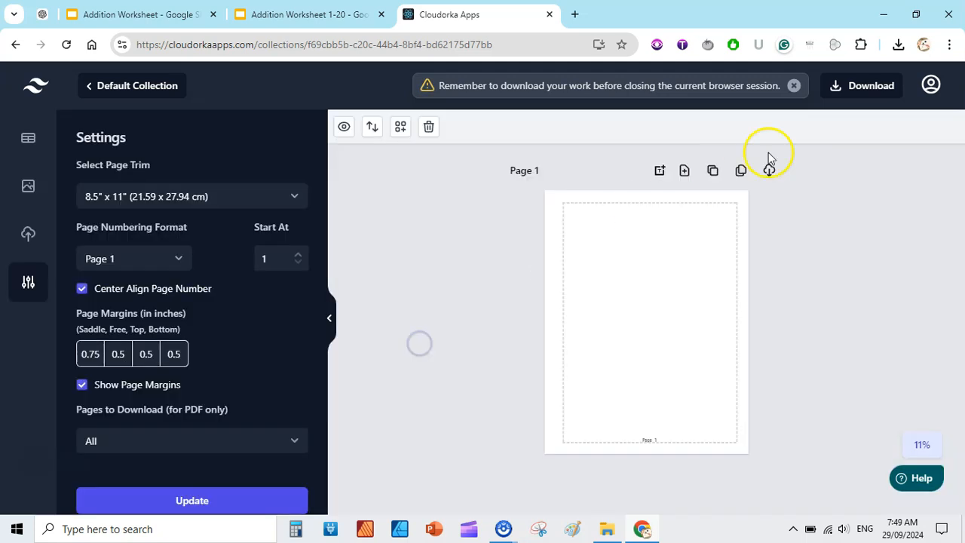
pyautogui.click(713, 171)
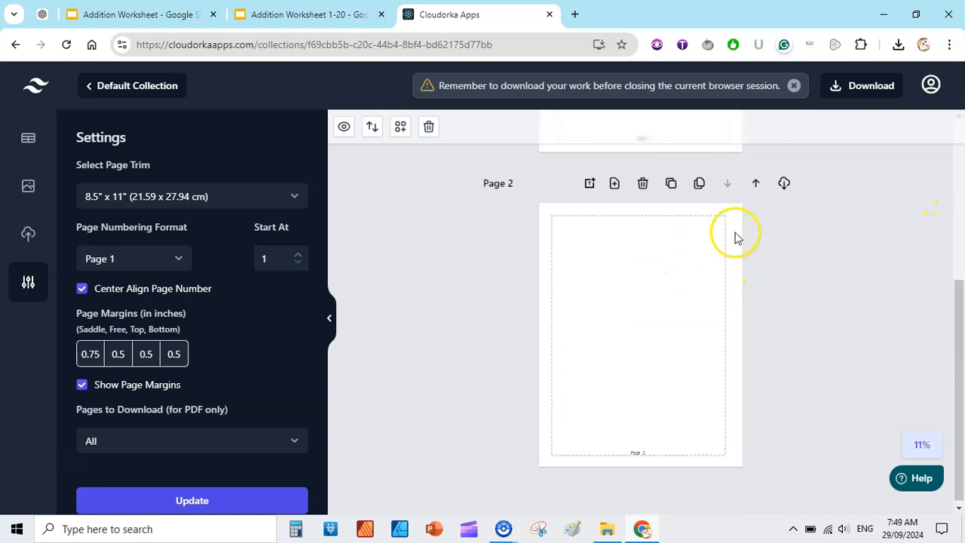
pyautogui.click(642, 183)
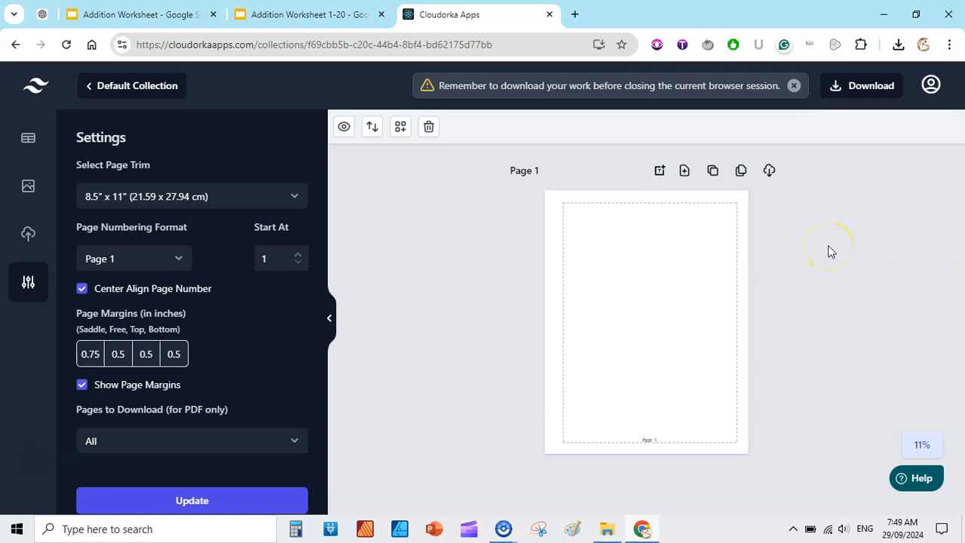
# Step: Zoom page 1 to 25%, add a text box, and move it up to the top margin guide
pyautogui.click(28, 138)
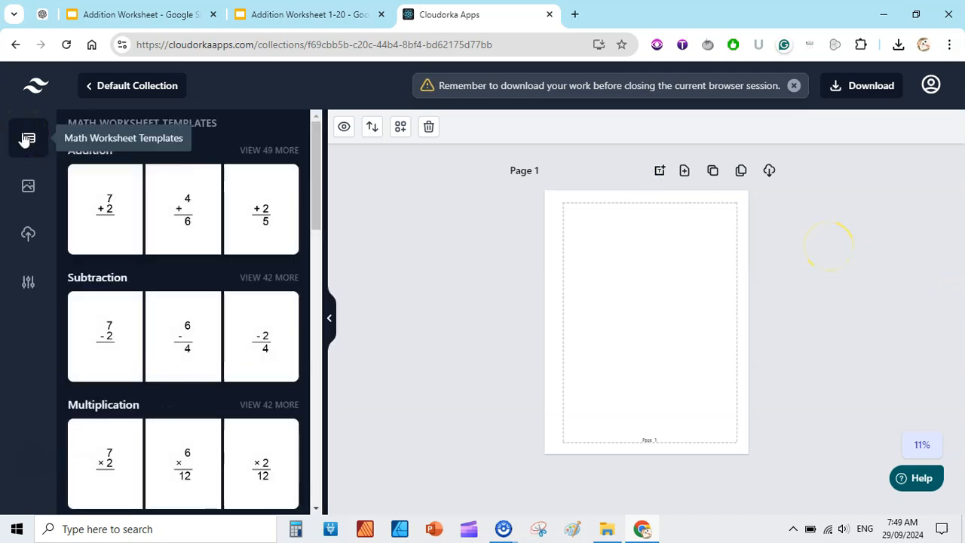
pyautogui.click(900, 450)
pyautogui.click(919, 320)
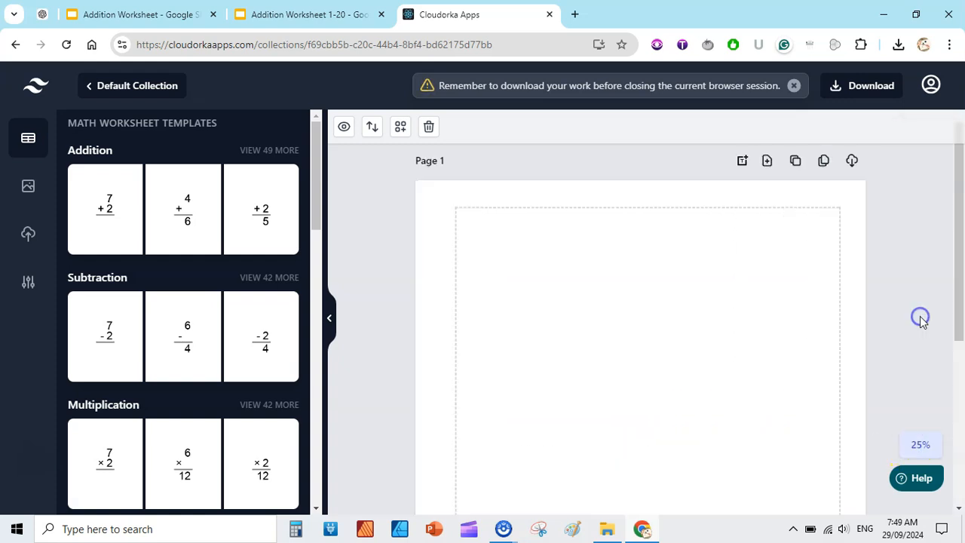
pyautogui.click(935, 143)
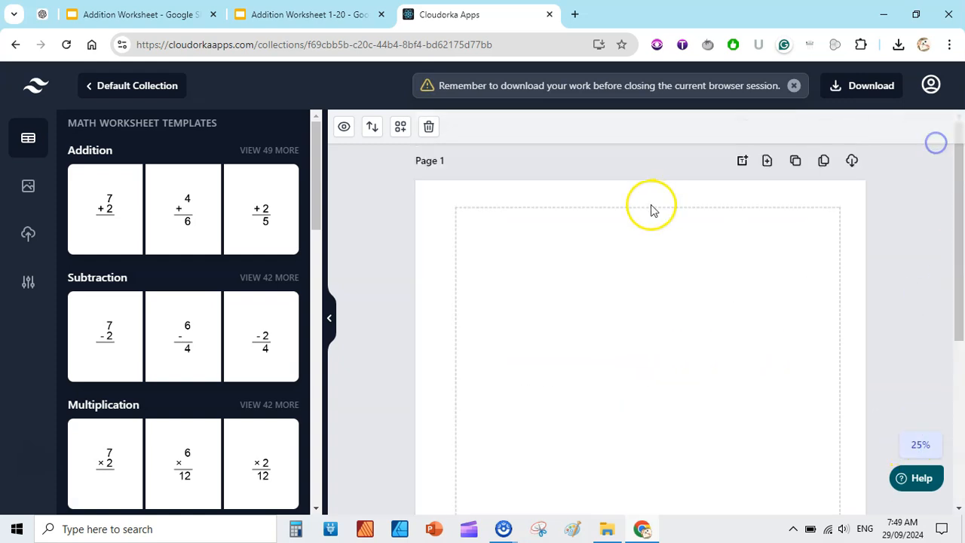
pyautogui.click(743, 161)
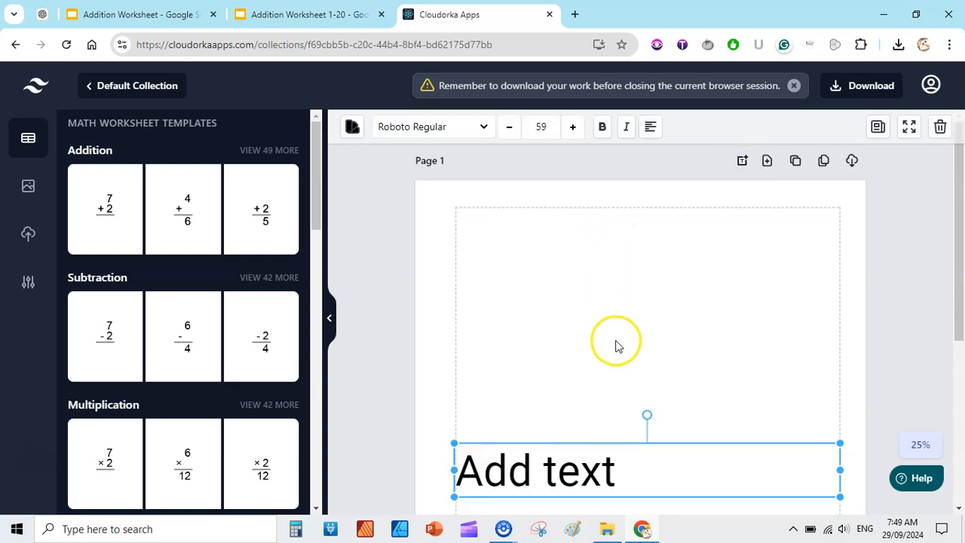
pyautogui.moveTo(620, 449); pyautogui.dragTo(602, 262)
# Step: Replace the text box's placeholder with "Adding Numbers 1-20"
pyautogui.doubleClick(595, 257)
pyautogui.press('BackSpace')
pyautogui.press('BackSpace')
pyautogui.press('BackSpace')
pyautogui.press('BackSpace')
pyautogui.press('BackSpace')
pyautogui.press('BackSpace')
pyautogui.write('ding')
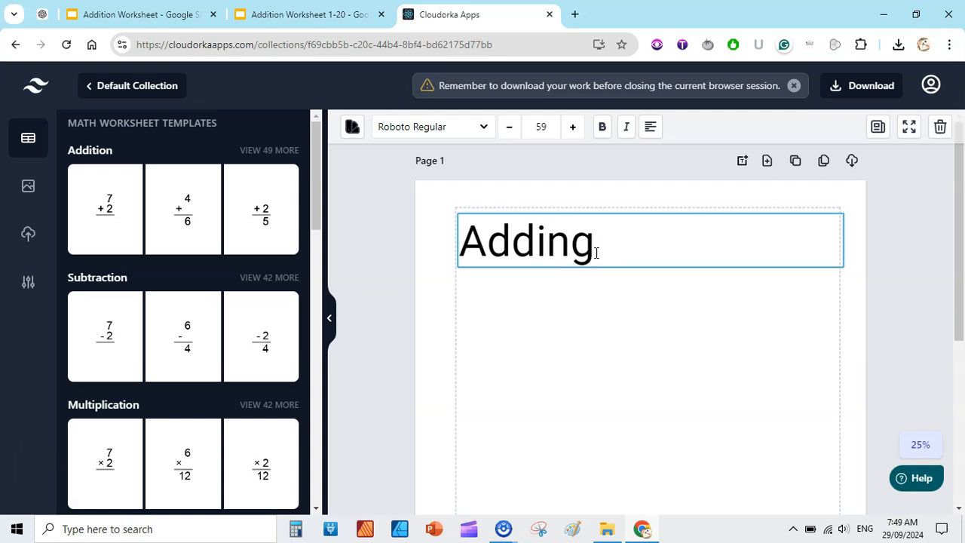
pyautogui.write(' Numbers')
pyautogui.click(691, 224)
pyautogui.write('1-20')
# Step: Reduce the title's font size to 33
pyautogui.hotkey('ctrl', 'a')
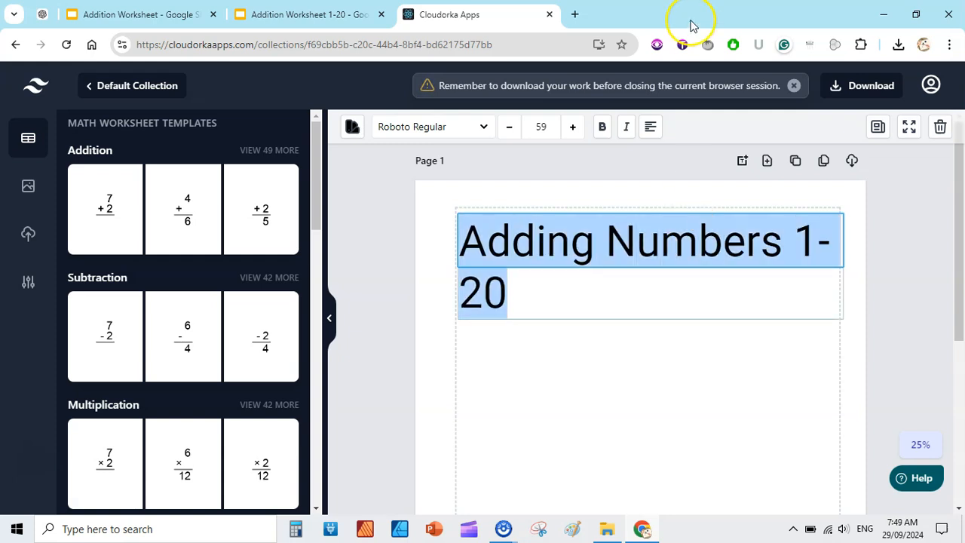
pyautogui.click(509, 127)
pyautogui.click(509, 127)
pyautogui.click(509, 126)
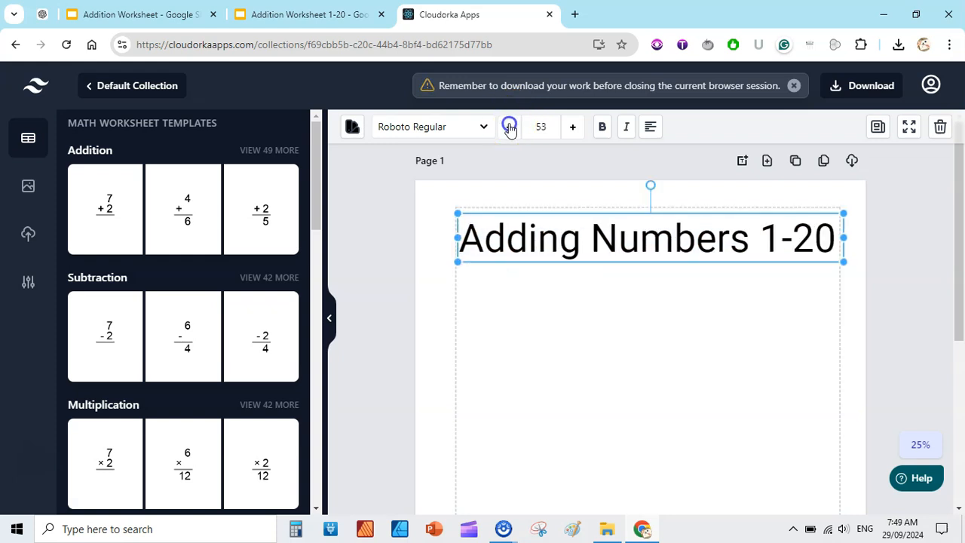
pyautogui.click(509, 127)
pyautogui.click(509, 127)
pyautogui.click(509, 126)
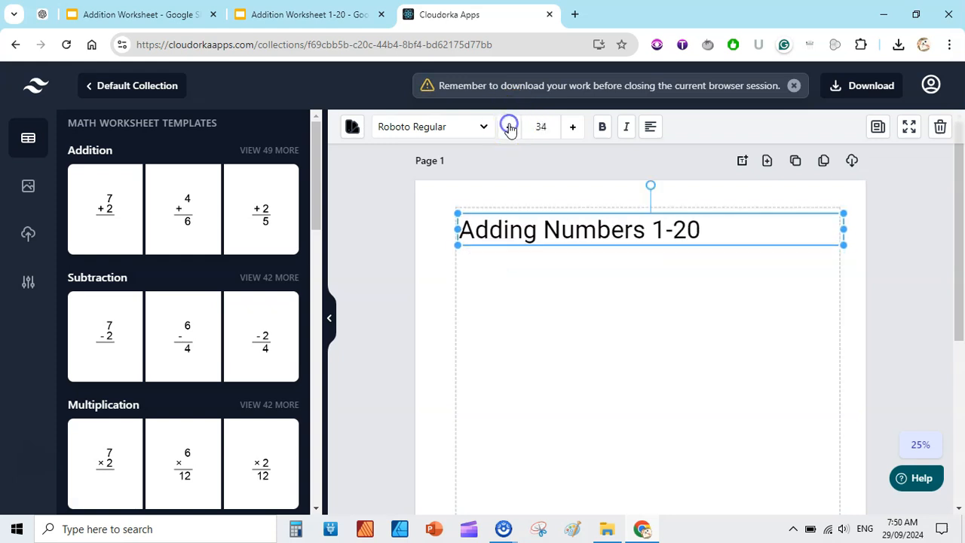
pyautogui.click(509, 127)
# Step: Center the title text and narrow its box to fit inside the right margin guide
pyautogui.click(650, 126)
pyautogui.click(640, 152)
pyautogui.moveTo(842, 229); pyautogui.dragTo(832, 229)
pyautogui.moveTo(737, 226)
pyautogui.mouseDown()
pyautogui.moveTo(749, 225)
pyautogui.moveTo(734, 221)
pyautogui.moveTo(741, 228)
pyautogui.mouseUp()
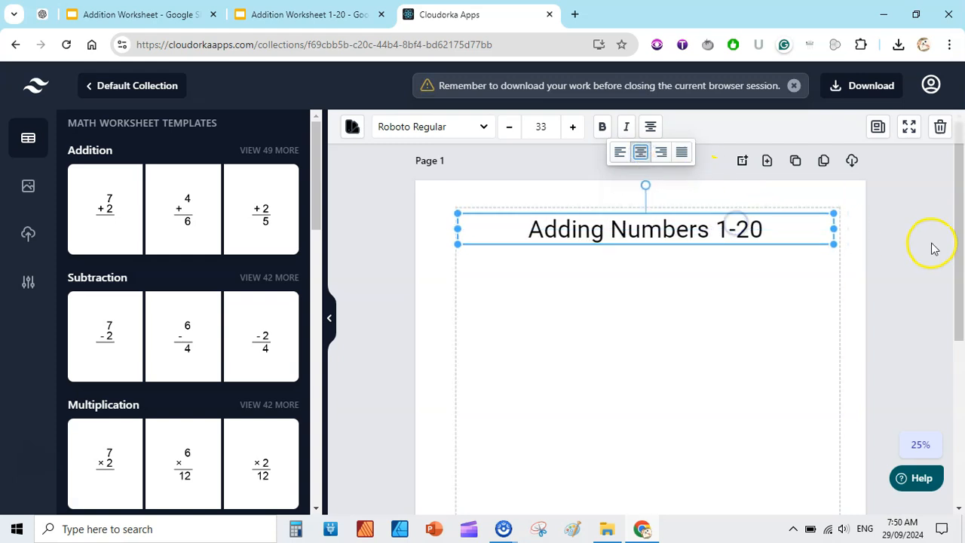
pyautogui.click(932, 244)
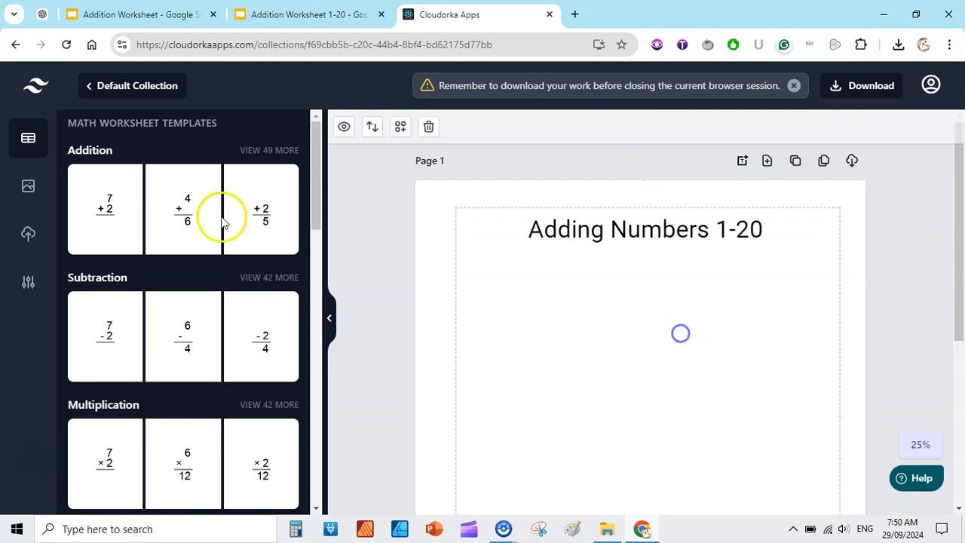
# Step: Insert the plain vertical addition template without answer boxes and scale its problem grid down to fit below the title within the margins
pyautogui.click(294, 152)
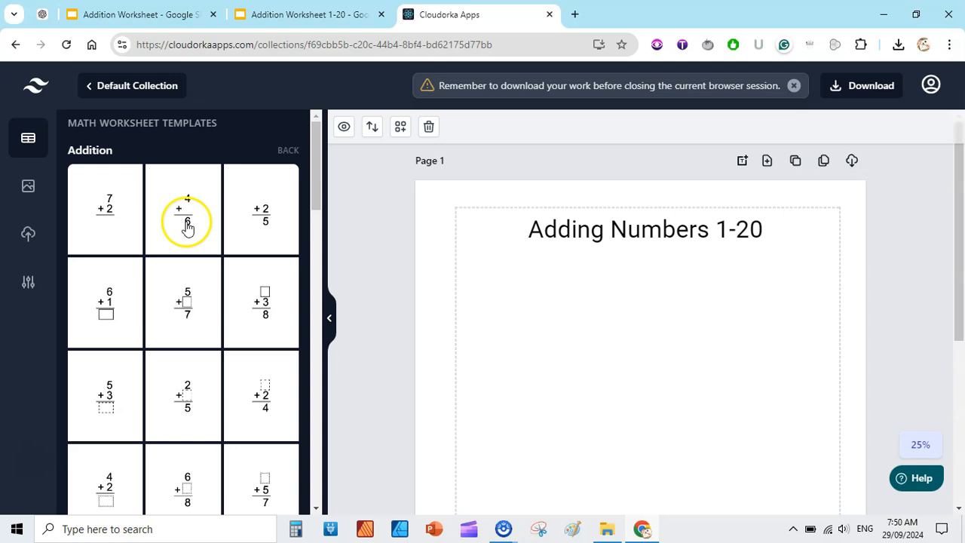
pyautogui.click(109, 202)
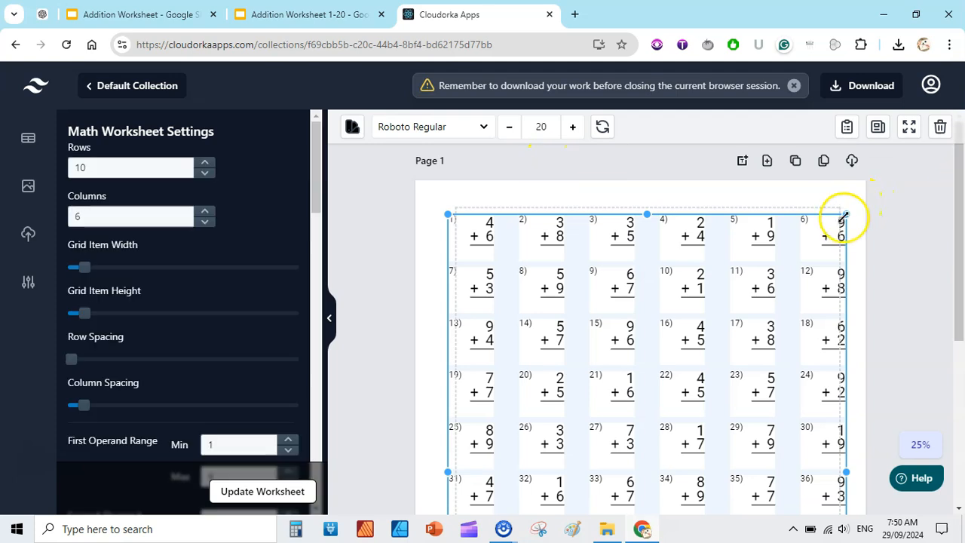
pyautogui.moveTo(844, 216); pyautogui.dragTo(810, 259)
pyautogui.scroll(-3, 669, 330)
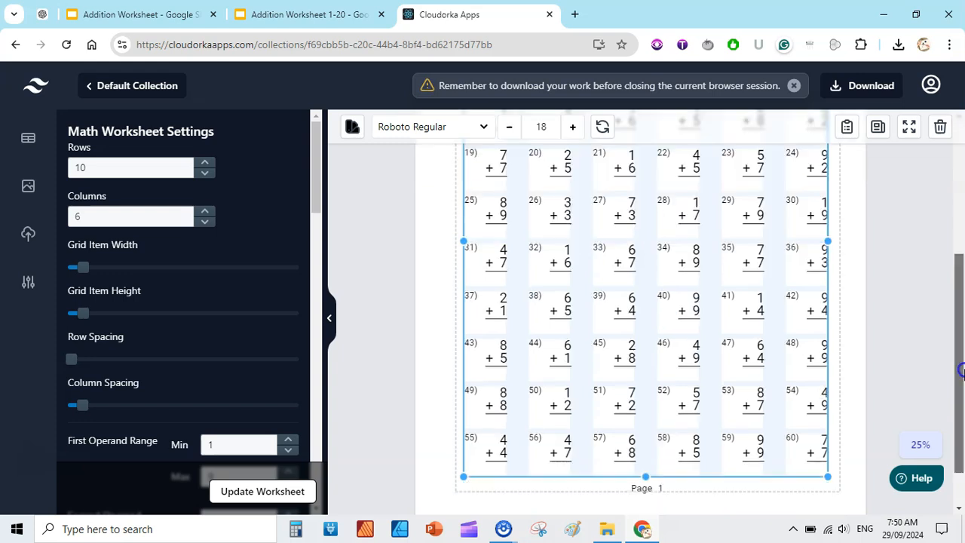
pyautogui.moveTo(825, 474); pyautogui.dragTo(819, 467)
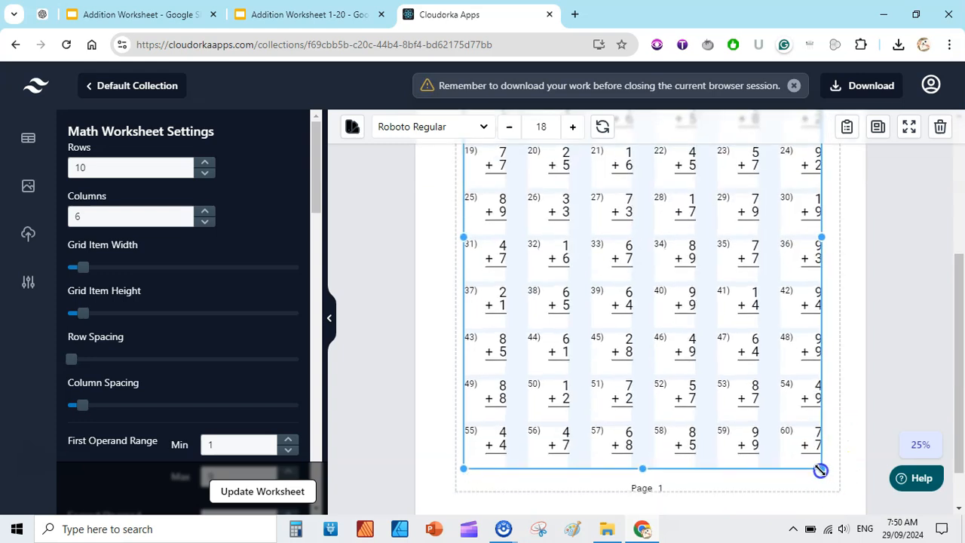
pyautogui.moveTo(956, 276); pyautogui.dragTo(941, 197)
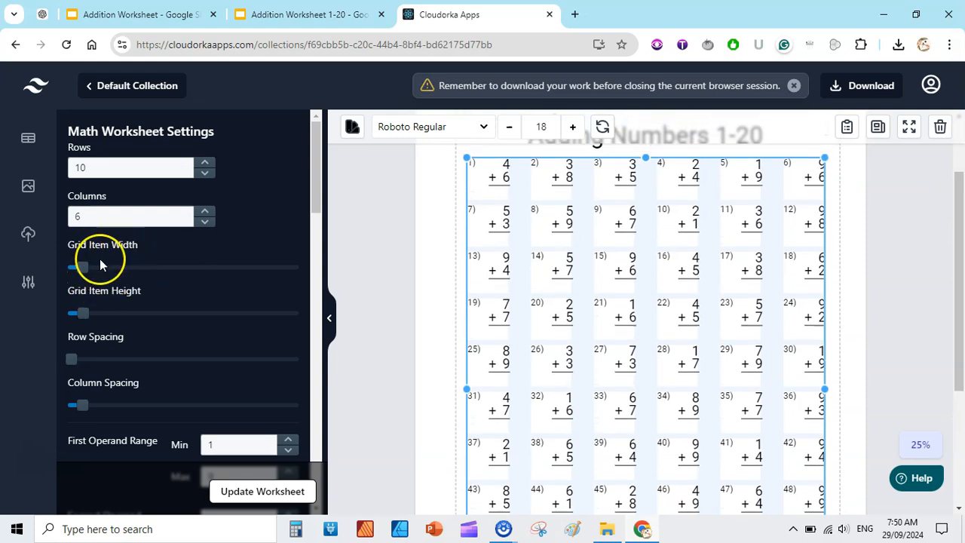
# Step: Widen the grid items of the addition worksheet, then scale and reposition the grid within the page margins
pyautogui.moveTo(82, 268); pyautogui.dragTo(85, 269)
pyautogui.moveTo(863, 160); pyautogui.dragTo(814, 180)
pyautogui.moveTo(91, 272); pyautogui.dragTo(91, 268)
pyautogui.moveTo(491, 194); pyautogui.dragTo(519, 202)
pyautogui.moveTo(714, 297); pyautogui.dragTo(660, 250)
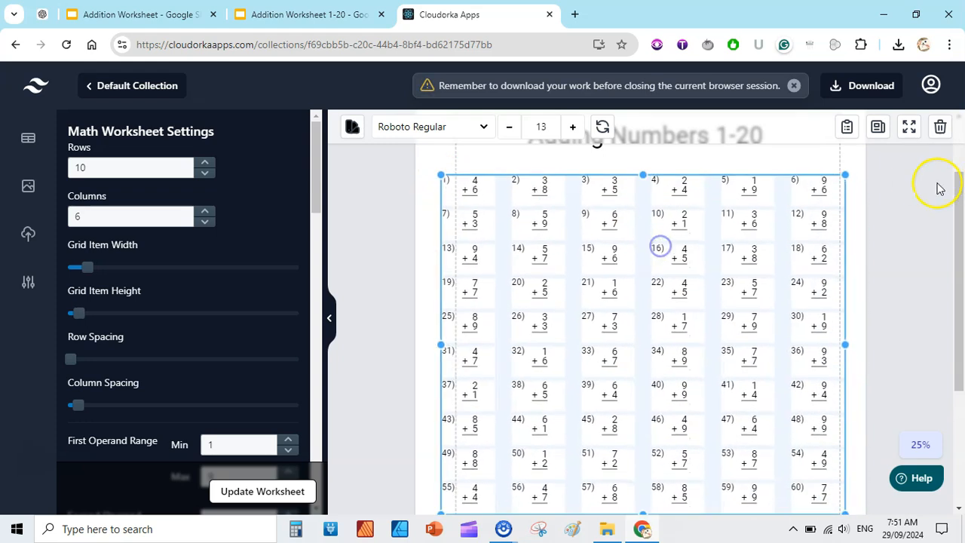
pyautogui.moveTo(847, 174); pyautogui.dragTo(797, 215)
pyautogui.moveTo(700, 281); pyautogui.dragTo(730, 227)
# Step: Increase the font size of the addition problems
pyautogui.click(572, 127)
pyautogui.click(573, 127)
pyautogui.click(572, 127)
pyautogui.click(572, 127)
# Step: Stretch the problem grid down toward the bottom margin guide to spread out its rows
pyautogui.moveTo(951, 291); pyautogui.dragTo(954, 443)
pyautogui.click(651, 254)
pyautogui.moveTo(651, 254); pyautogui.dragTo(646, 410)
pyautogui.moveTo(949, 209); pyautogui.dragTo(927, 190)
pyautogui.click(911, 202)
pyautogui.scroll(1, 910, 200)
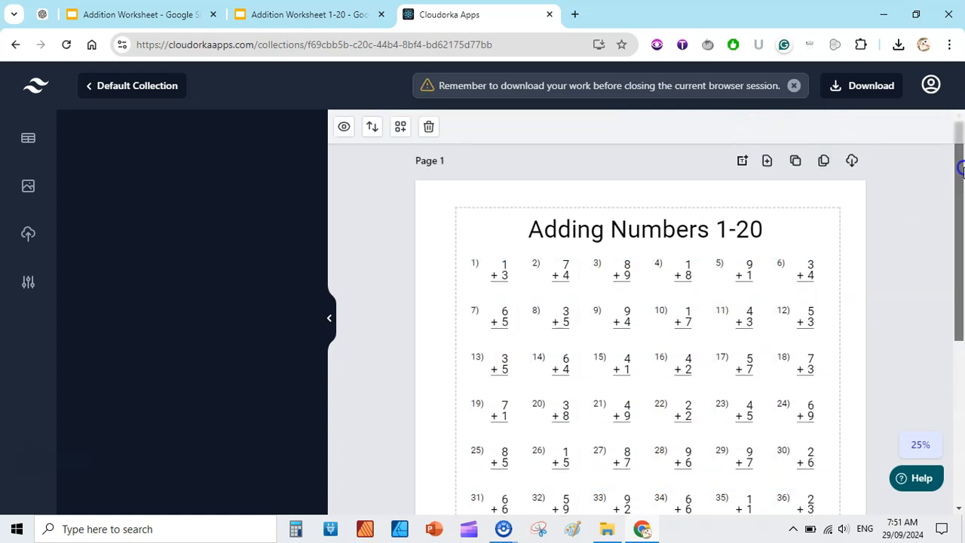
# Step: Clone the finished worksheet page repeatedly to build pages 2 through 4
pyautogui.click(799, 164)
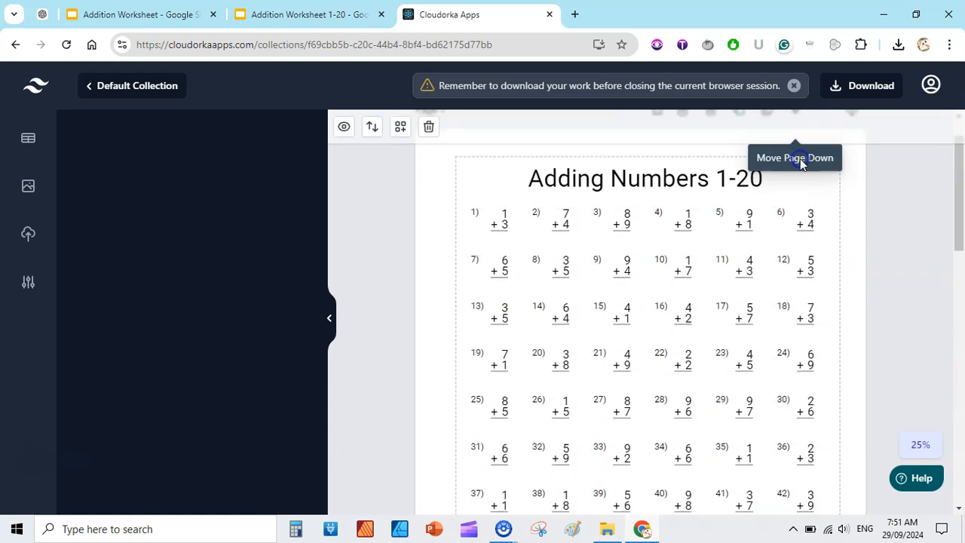
pyautogui.moveTo(954, 351)
pyautogui.mouseDown()
pyautogui.moveTo(954, 291)
pyautogui.moveTo(954, 319)
pyautogui.mouseUp()
pyautogui.click(663, 284)
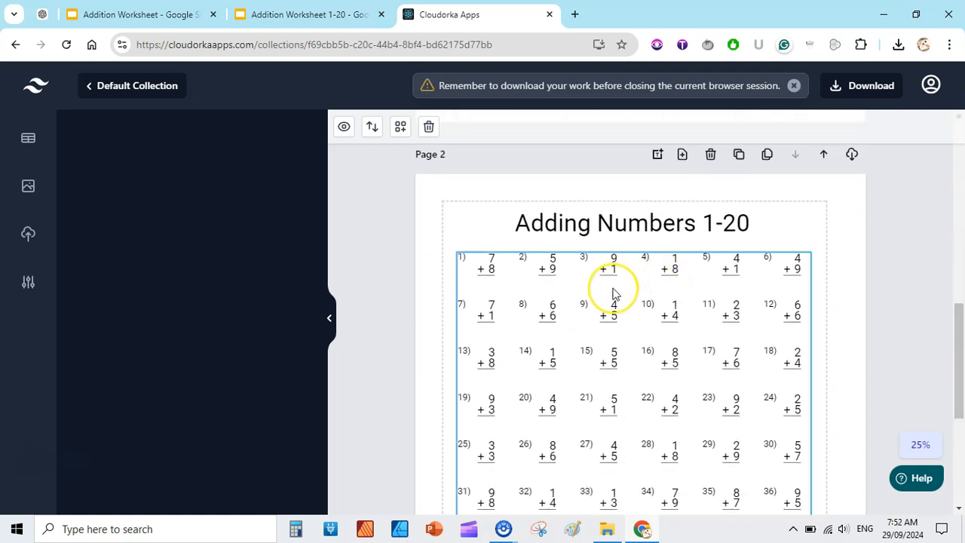
pyautogui.moveTo(950, 323); pyautogui.dragTo(929, 389)
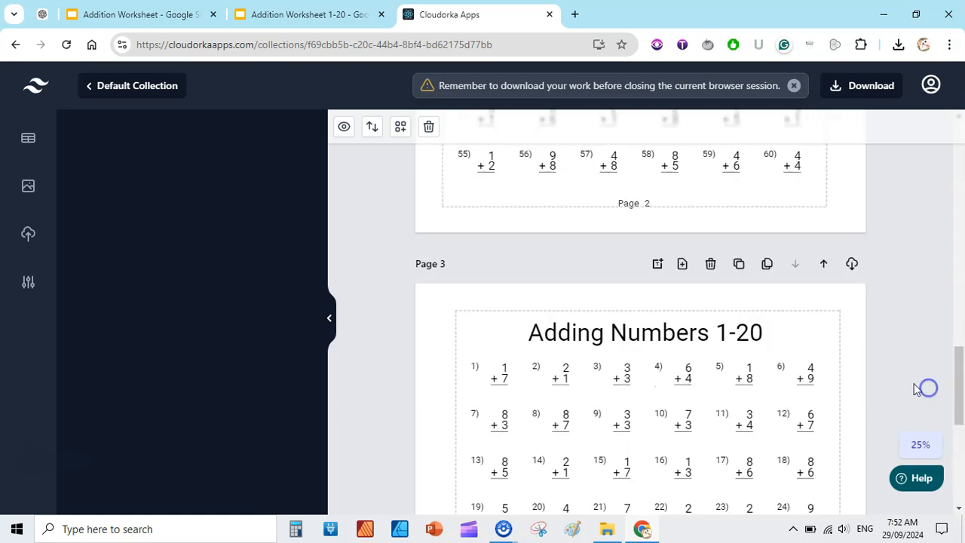
pyautogui.click(739, 263)
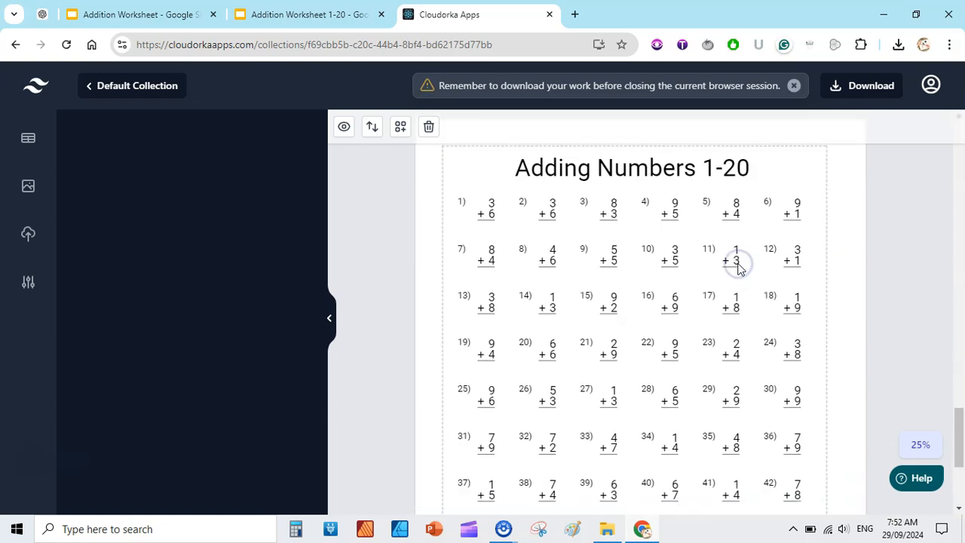
# Step: Clone page 4 to add another worksheet page and return to page 1
pyautogui.scroll(12, 920, 302)
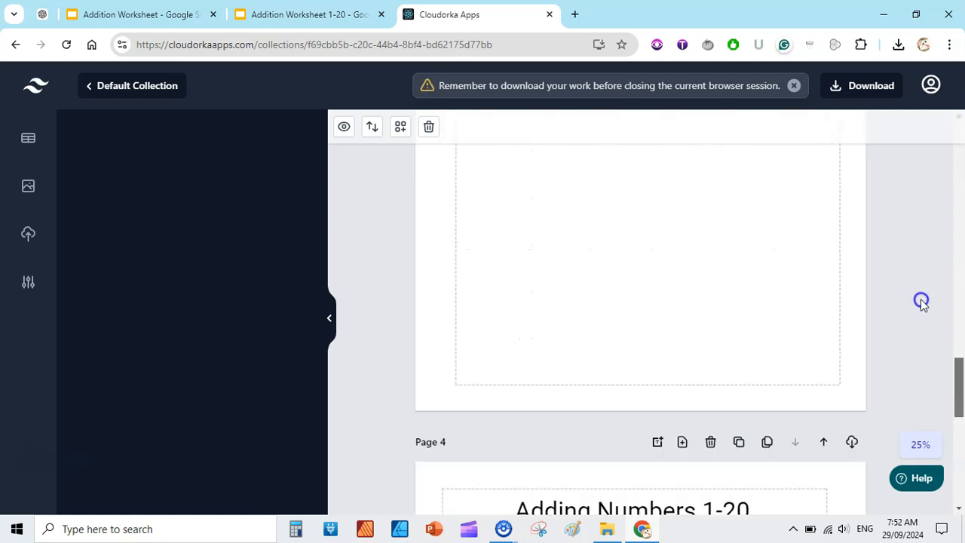
pyautogui.scroll(-11, 920, 302)
pyautogui.scroll(3, 950, 399)
pyautogui.moveTo(943, 393); pyautogui.dragTo(943, 391)
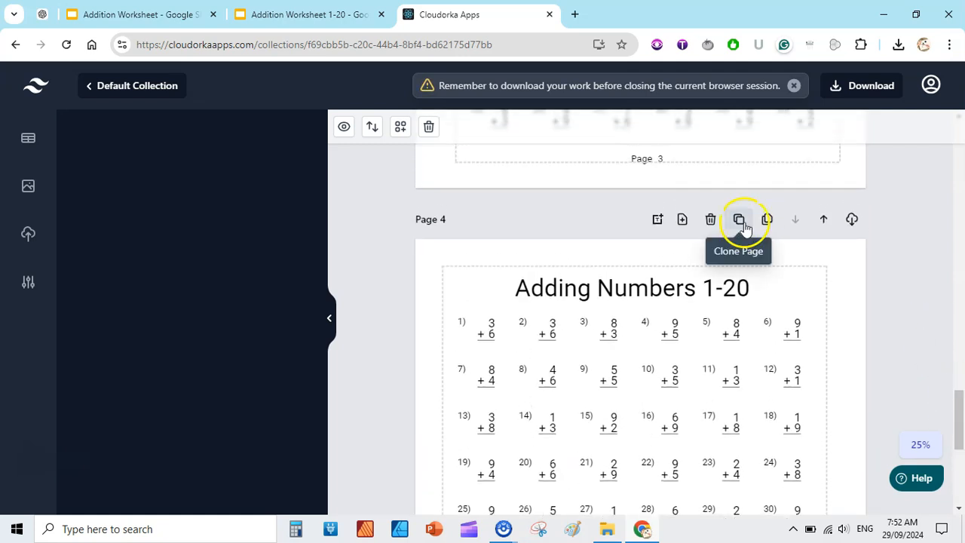
pyautogui.click(739, 221)
pyautogui.moveTo(959, 471); pyautogui.dragTo(939, 127)
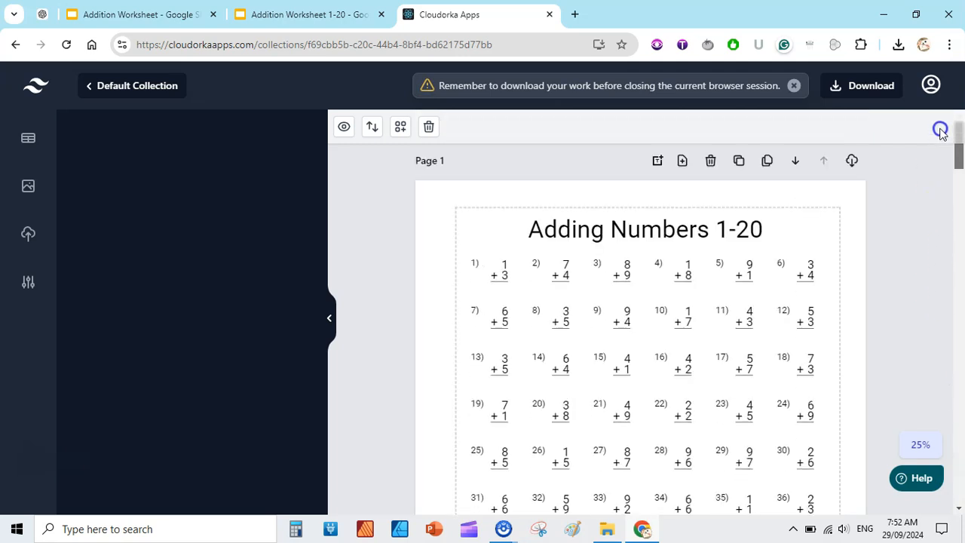
# Step: Generate the solutions preview for all worksheet pages, look through the answers and return to the Default Collection
pyautogui.click(343, 129)
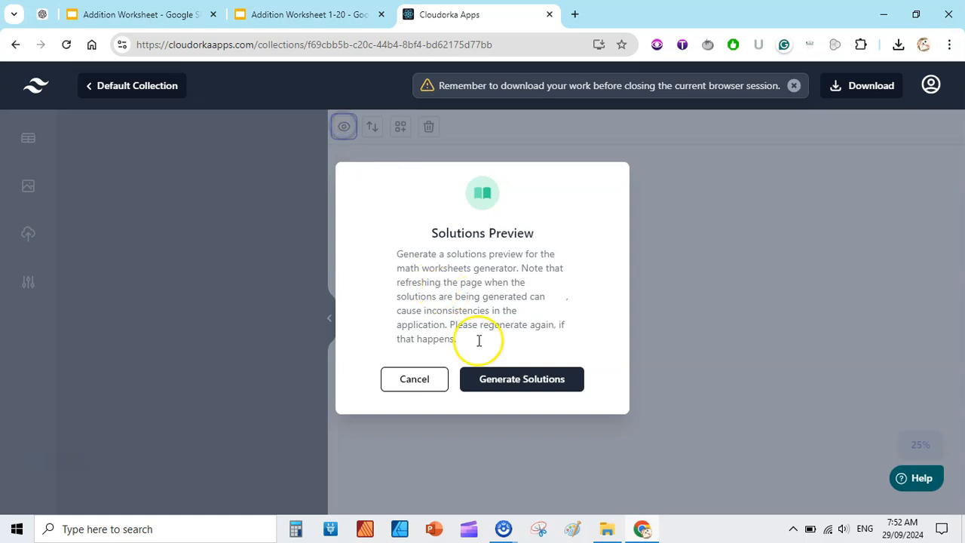
pyautogui.click(499, 380)
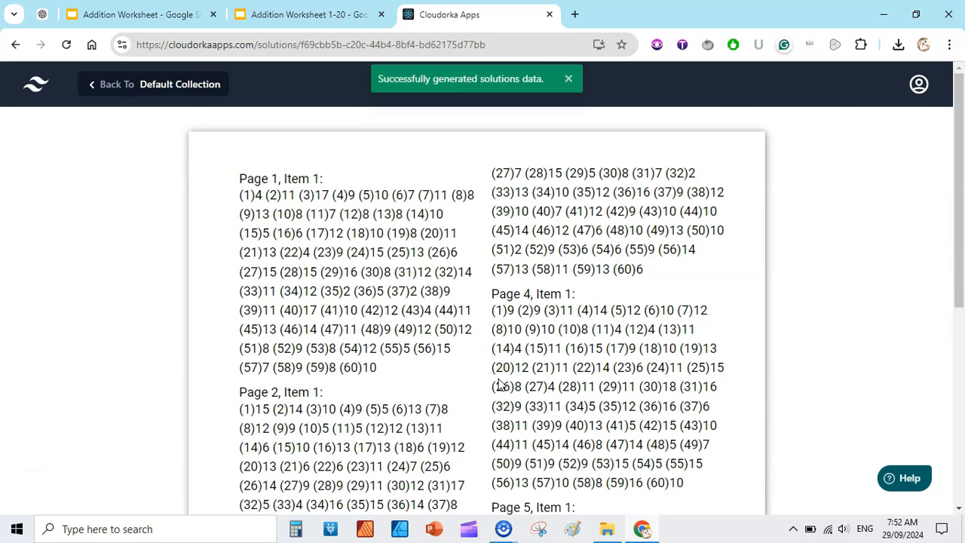
pyautogui.scroll(-3, 903, 304)
pyautogui.scroll(3, 903, 304)
pyautogui.click(133, 85)
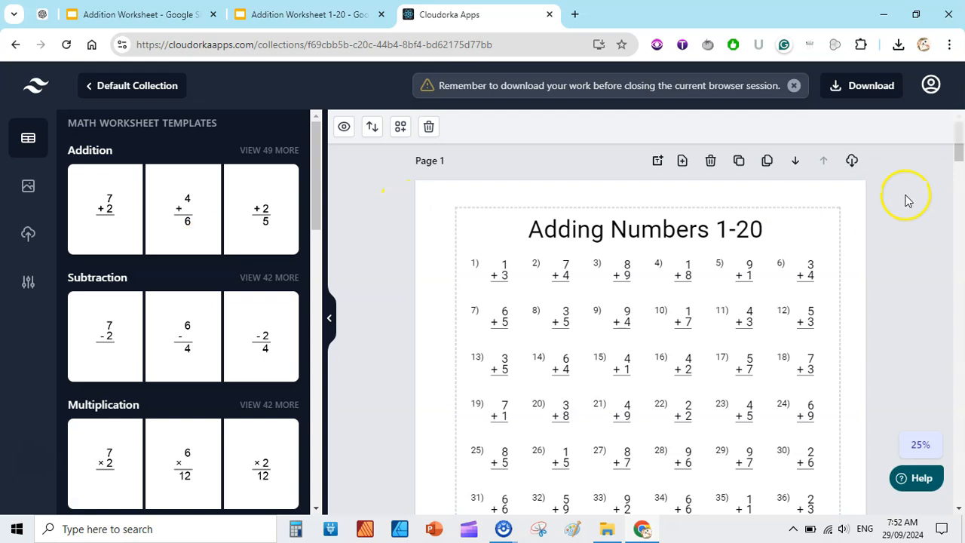
pyautogui.moveTo(960, 195); pyautogui.dragTo(925, 118)
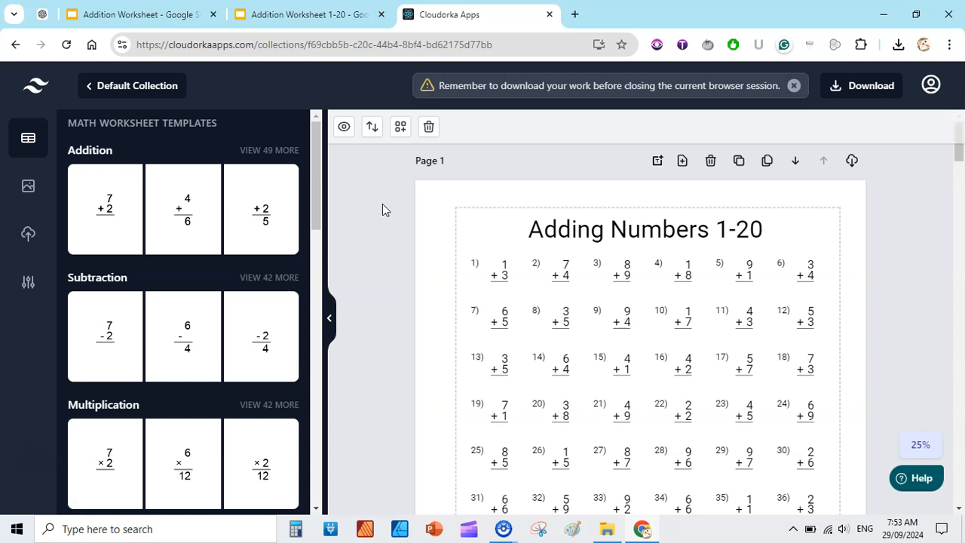
# Step: Download the worksheet collection as a PDF and open Default Collection.pdf to check its pages through to the answer key
pyautogui.click(852, 86)
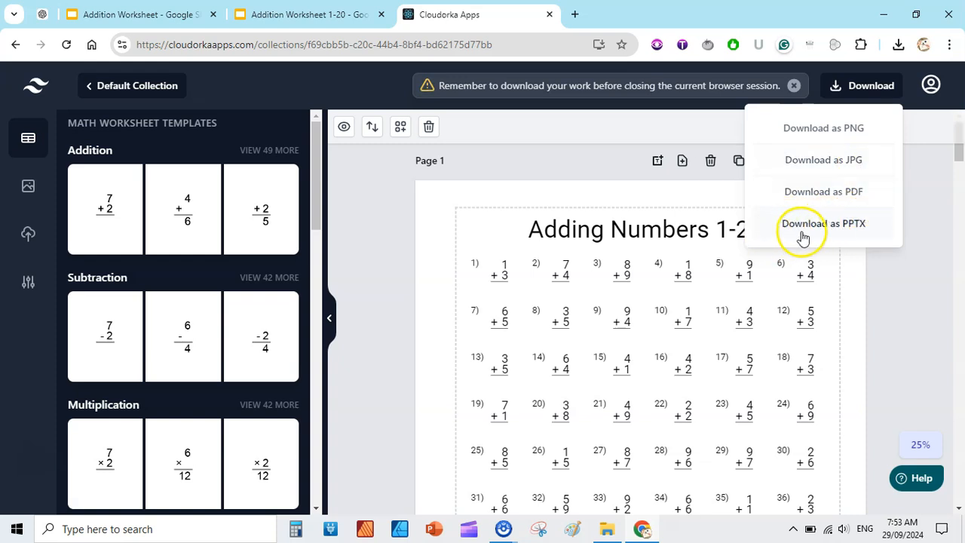
pyautogui.click(853, 191)
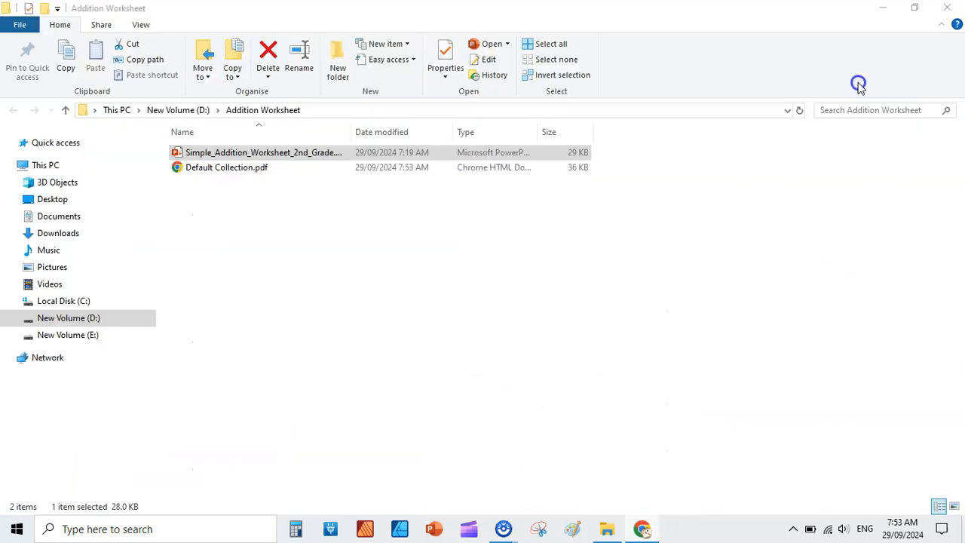
pyautogui.doubleClick(235, 166)
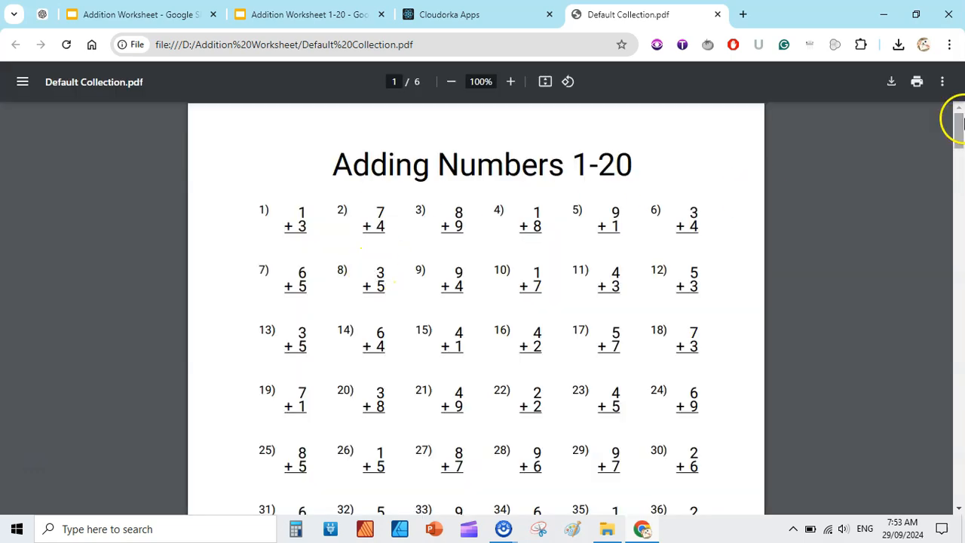
pyautogui.moveTo(961, 121); pyautogui.dragTo(961, 471)
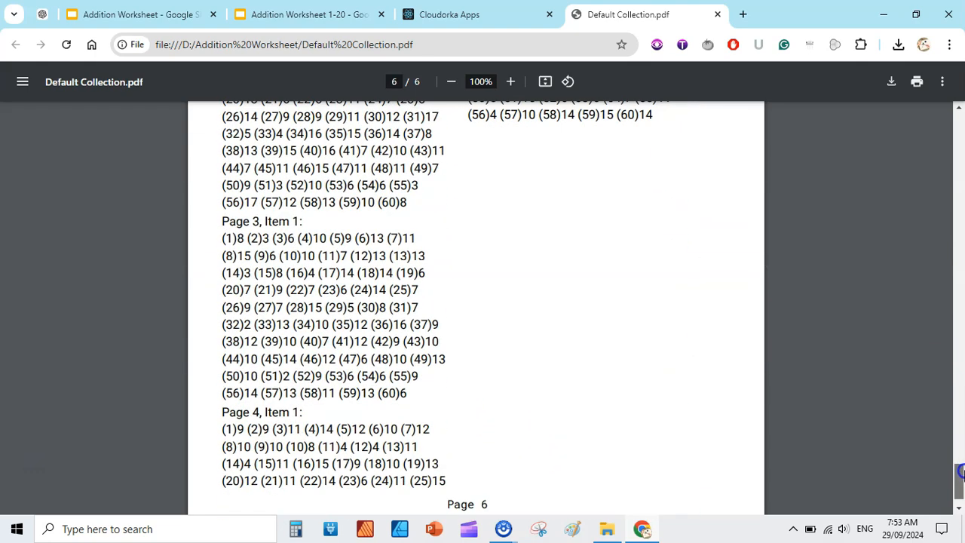
# Step: Close the PDF, view the Addition Worksheet in Google Slides and switch back to the Cloudorka Apps collection
pyautogui.hotkey('ctrl', 'w')
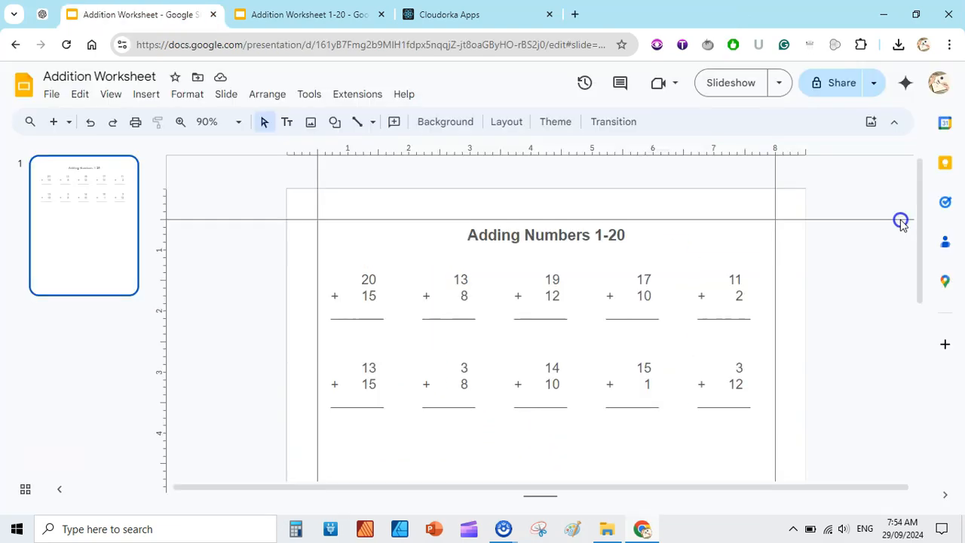
pyautogui.click(829, 310)
pyautogui.click(450, 15)
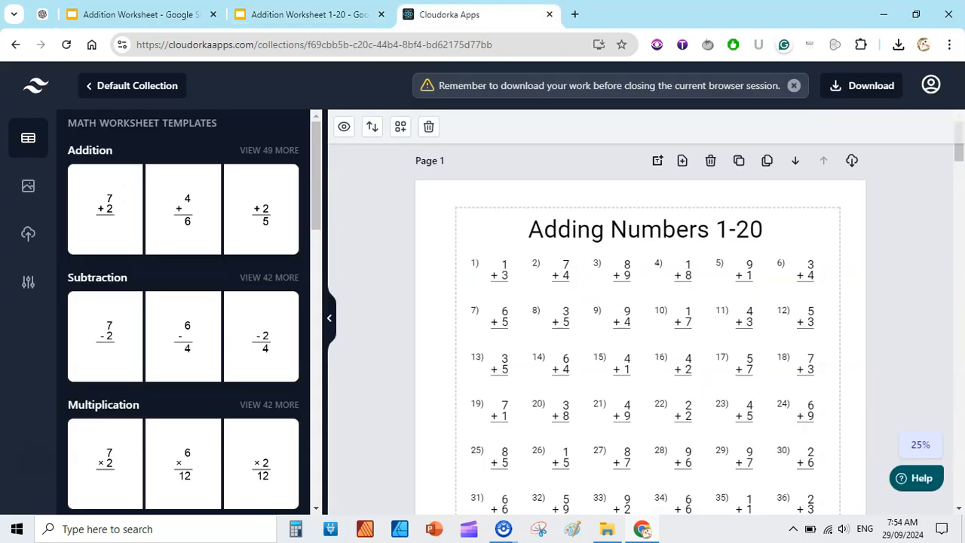